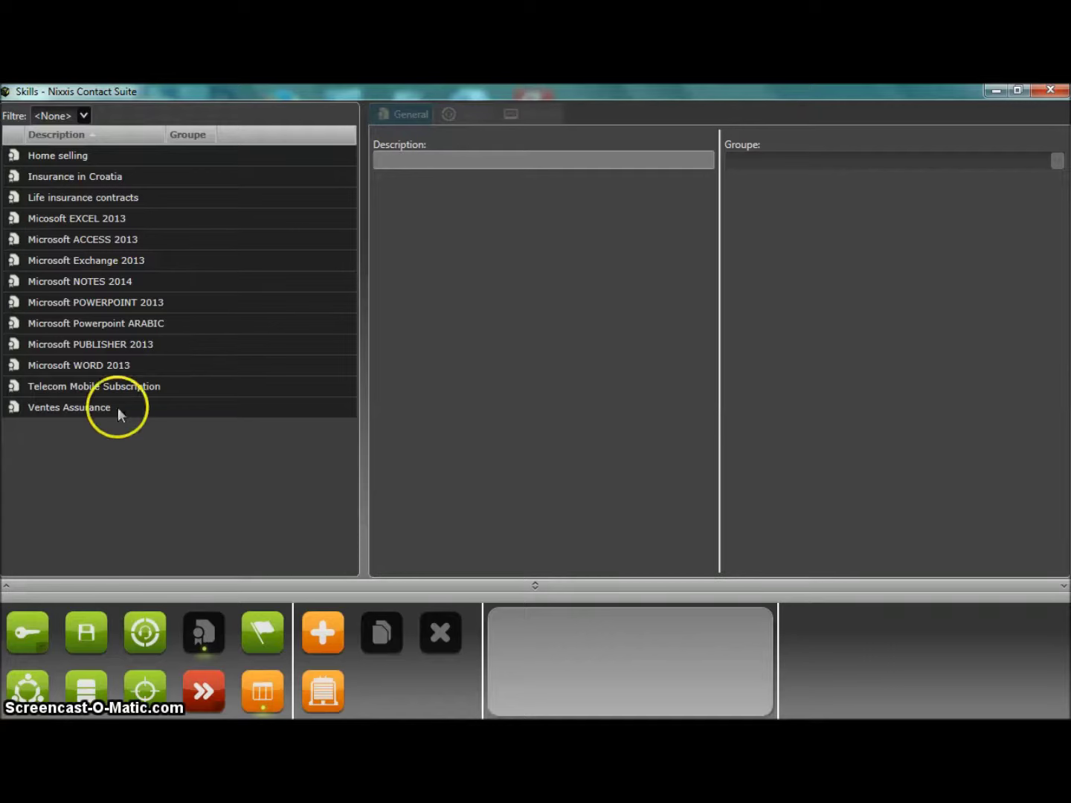
Review the existing skills' details, including Microsoft WORD 2013 and Microsoft Exchange 2013.
left_click(84, 364)
left_click(86, 220)
left_click(86, 240)
left_click(88, 261)
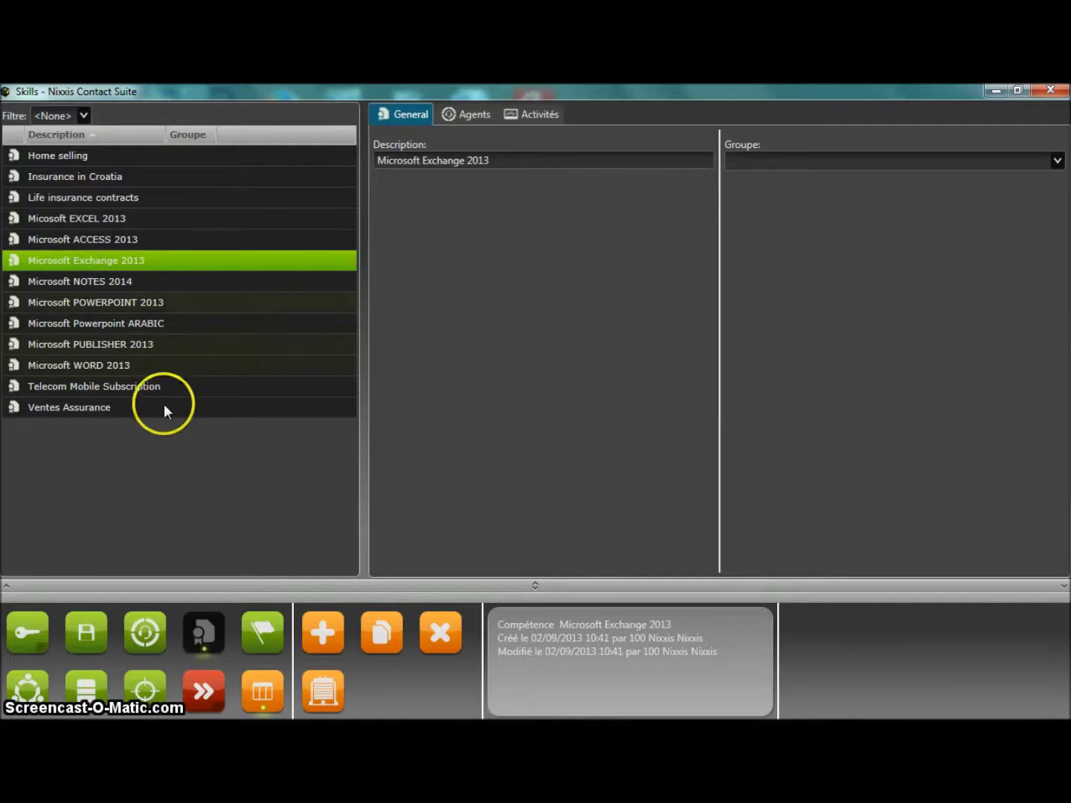
Start a new skill with the description 'Microsoft LYNC 2013' and continue to agent selection.
left_click(325, 638)
left_click(499, 422)
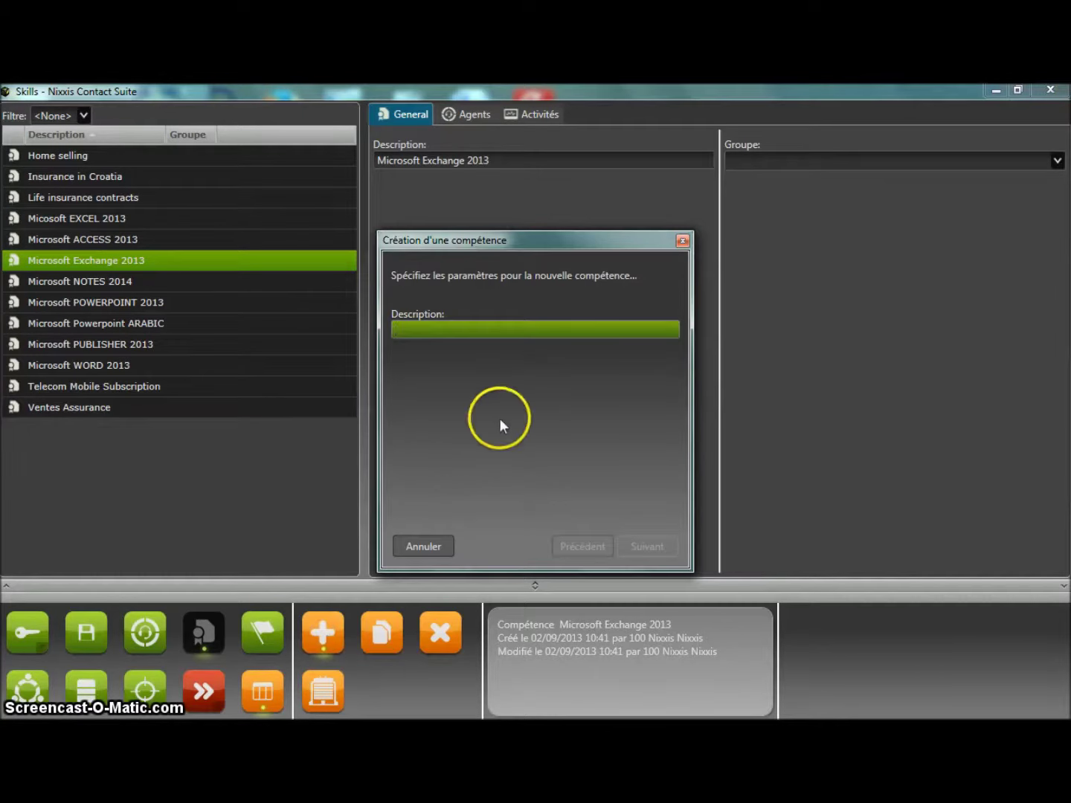
type("Mic")
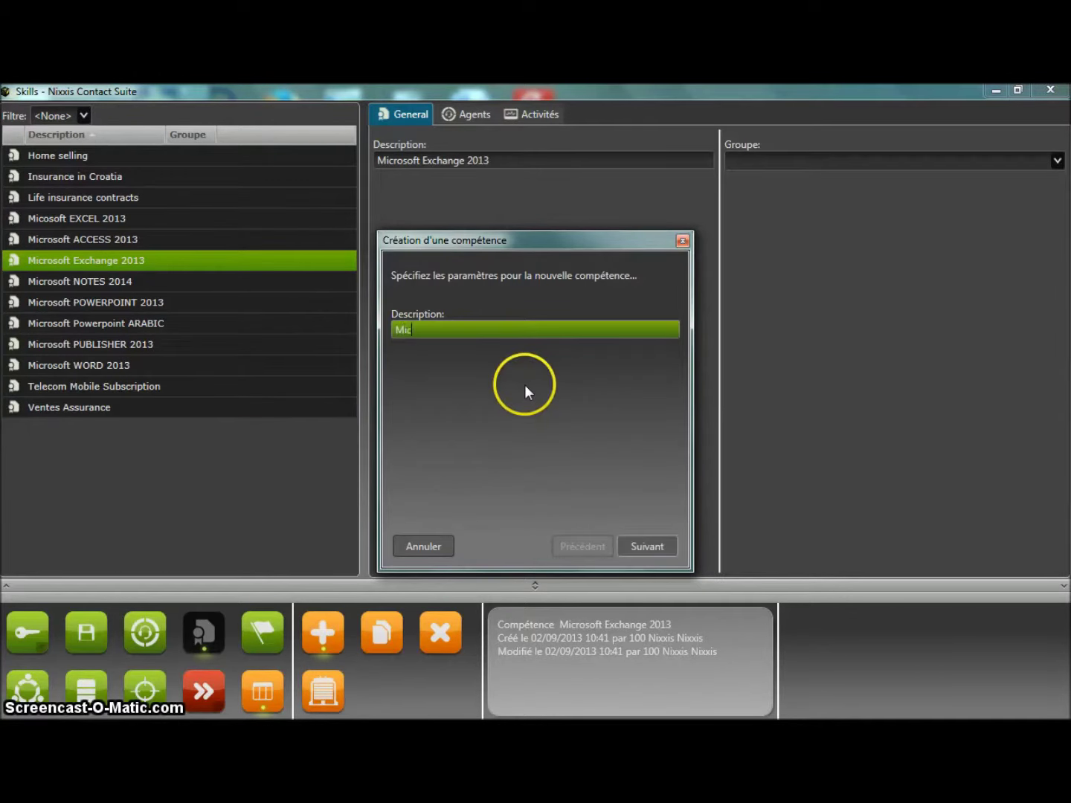
type("rosoft ")
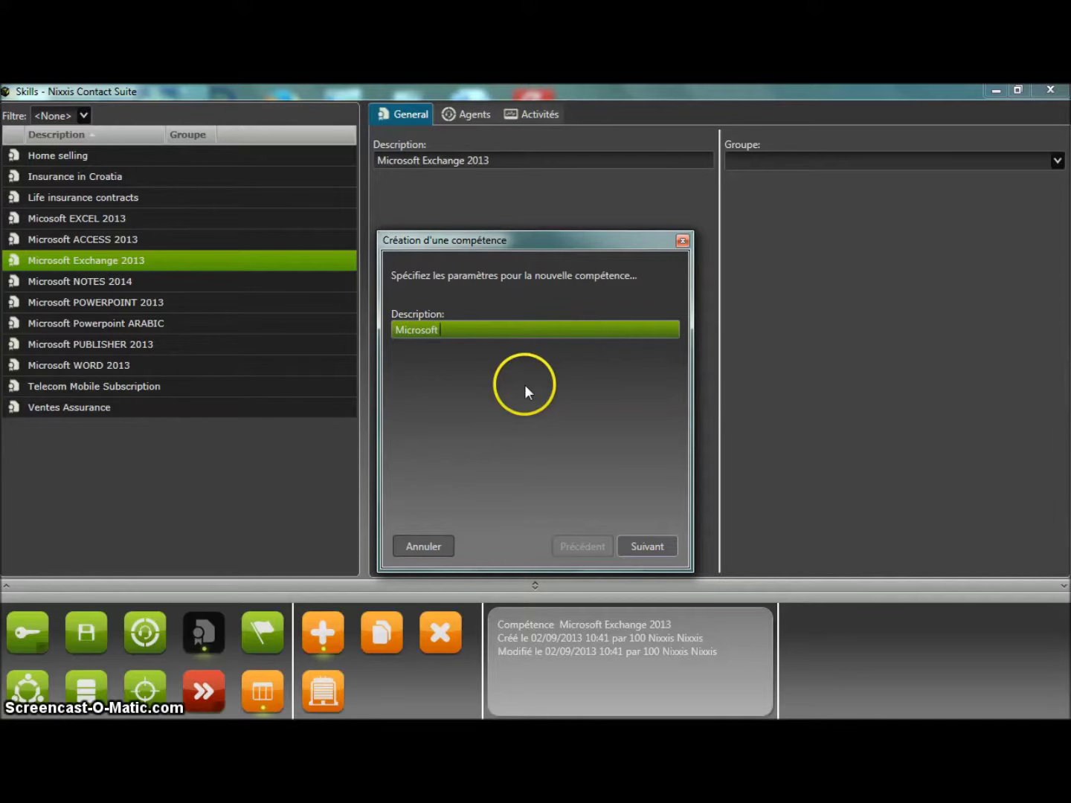
type("LYNC0213")
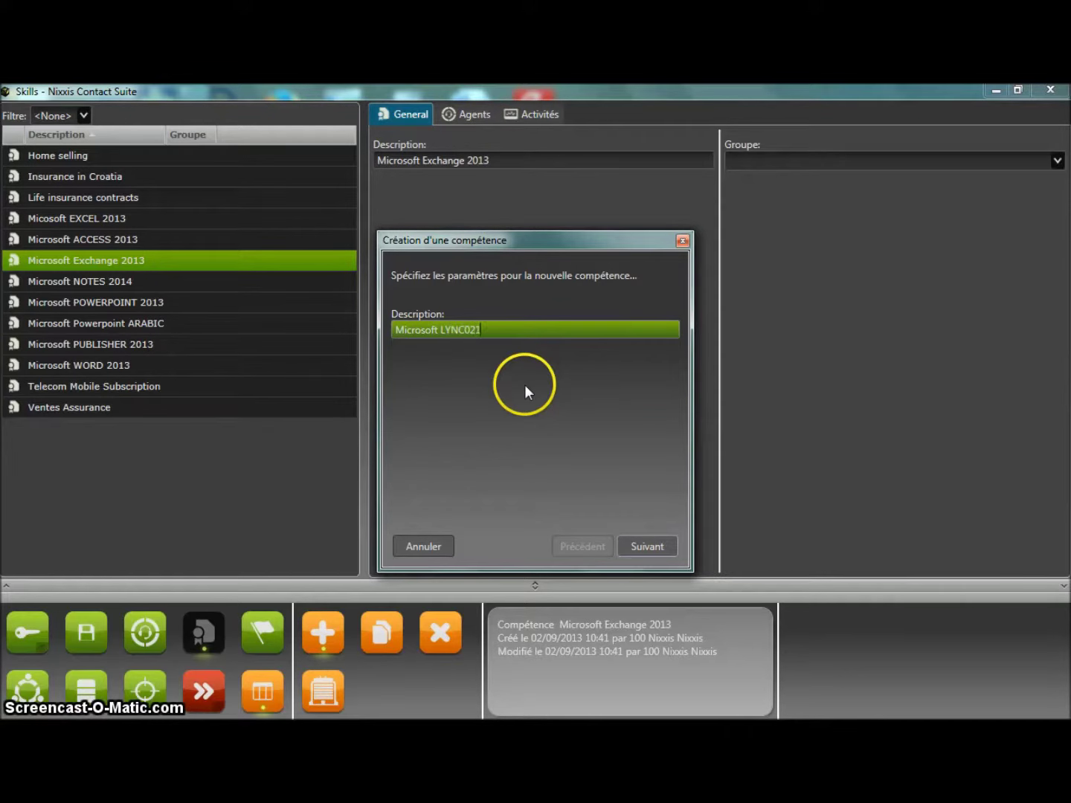
key("Left")
key("Left")
key("Left")
key("Left")
type("2013")
key("Delete")
key("Delete")
key("Delete")
key("Delete")
left_click(655, 546)
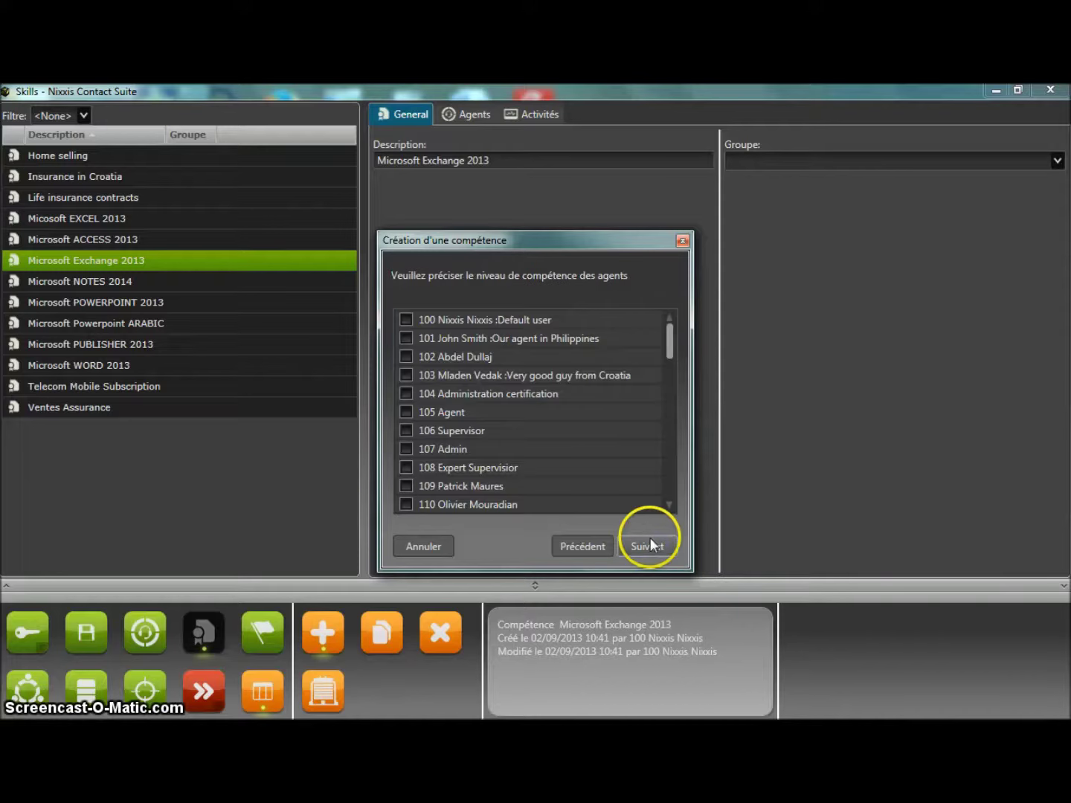
Mark the second and third listed agents as having the skill.
left_click(406, 357)
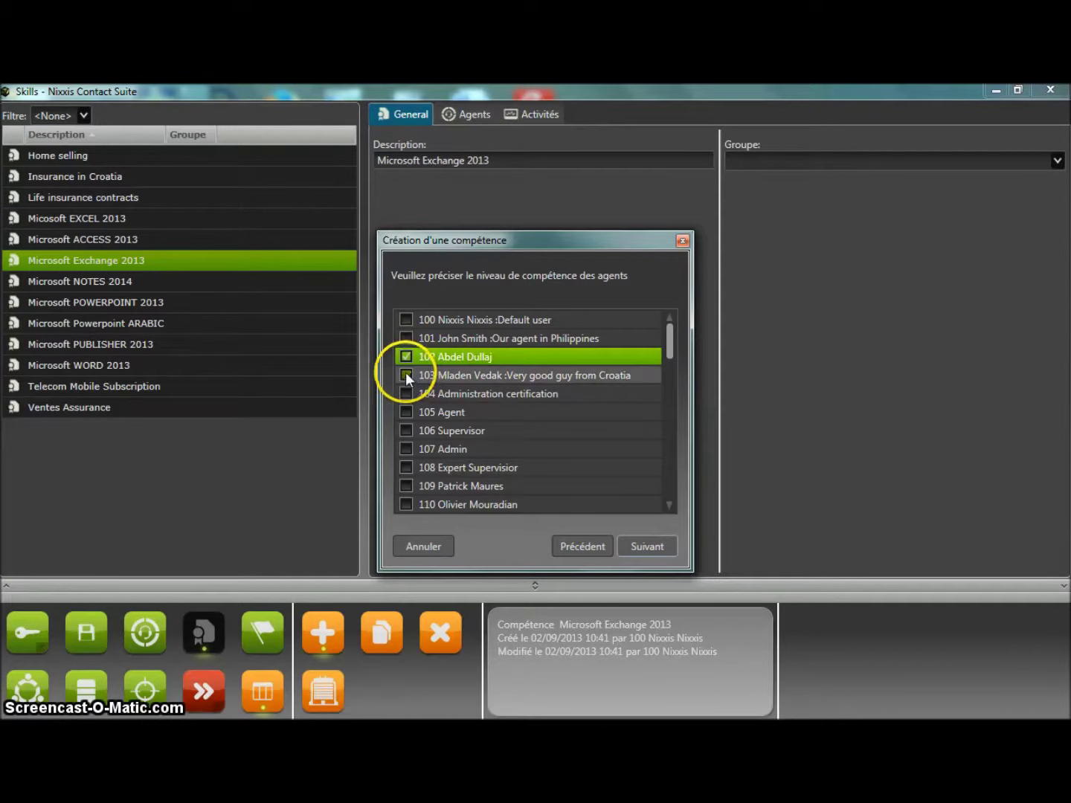
left_click(404, 337)
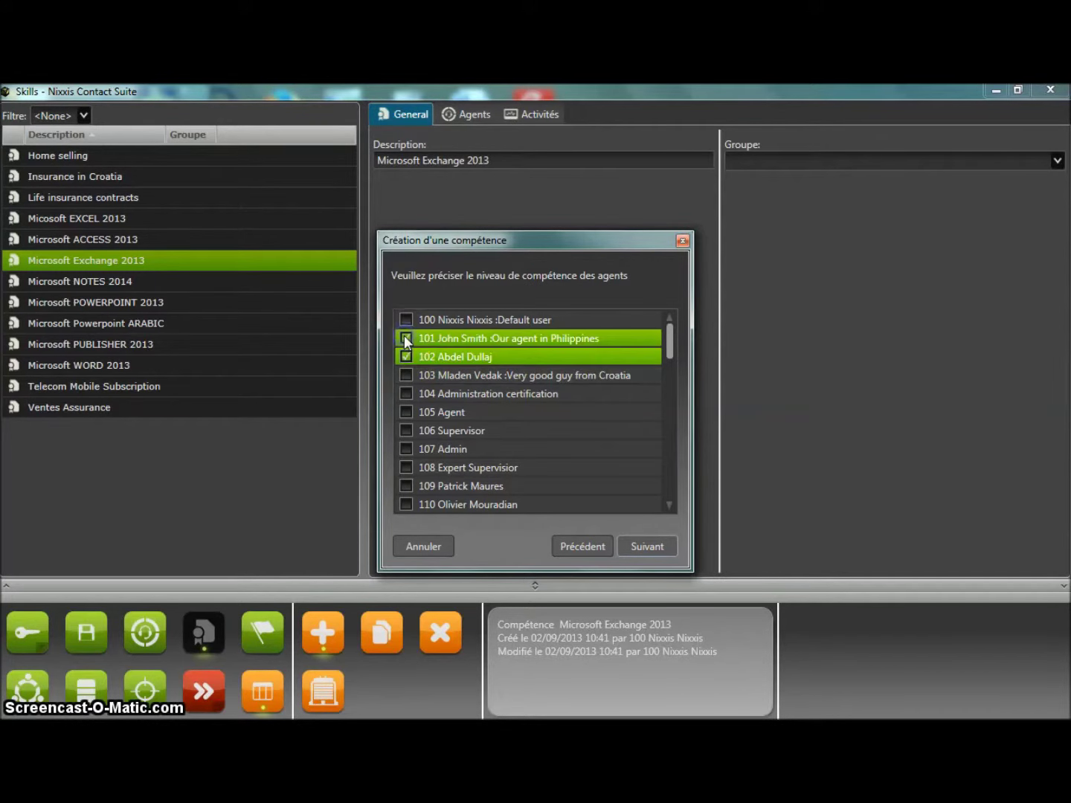
left_click(652, 547)
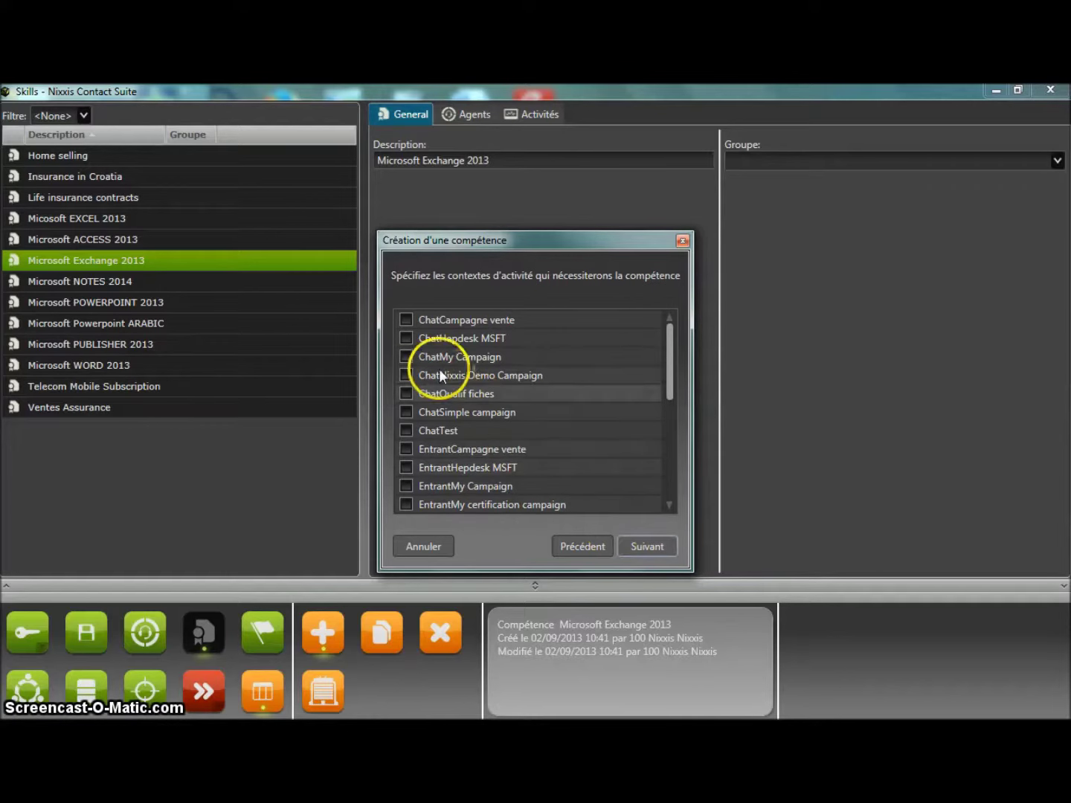
Require the skill only for EntrantHepdesk MSFT and finish creating it.
left_click(406, 338)
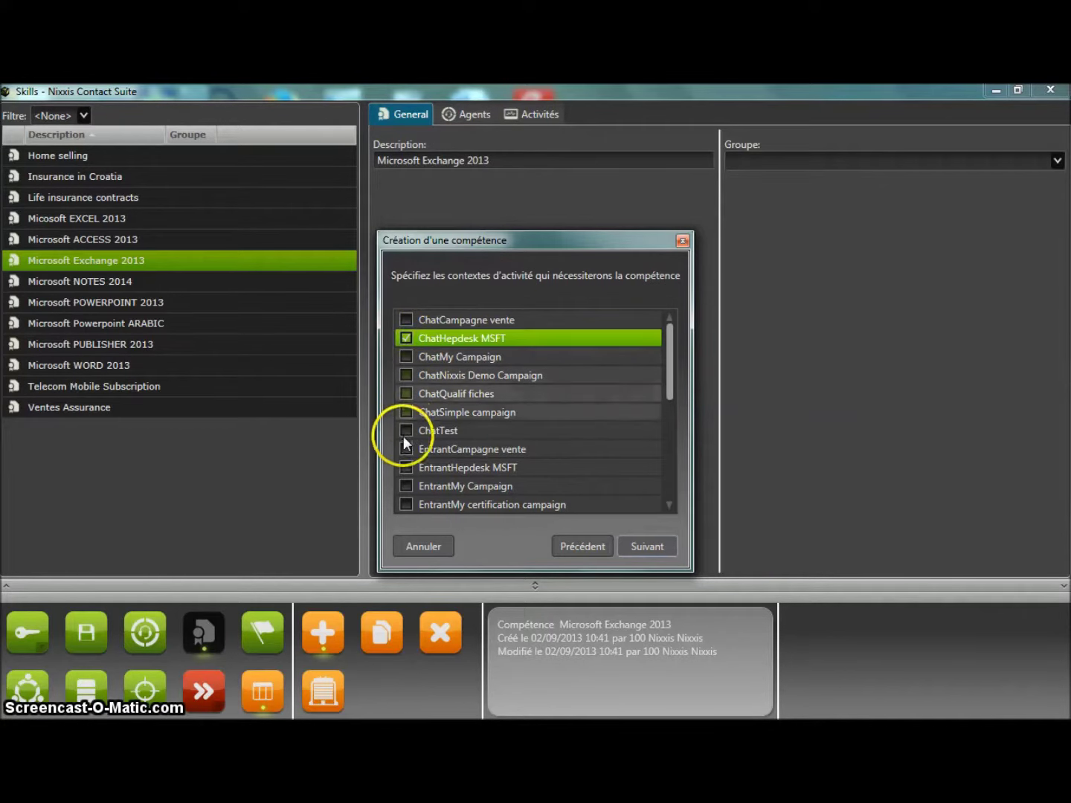
left_click(406, 467)
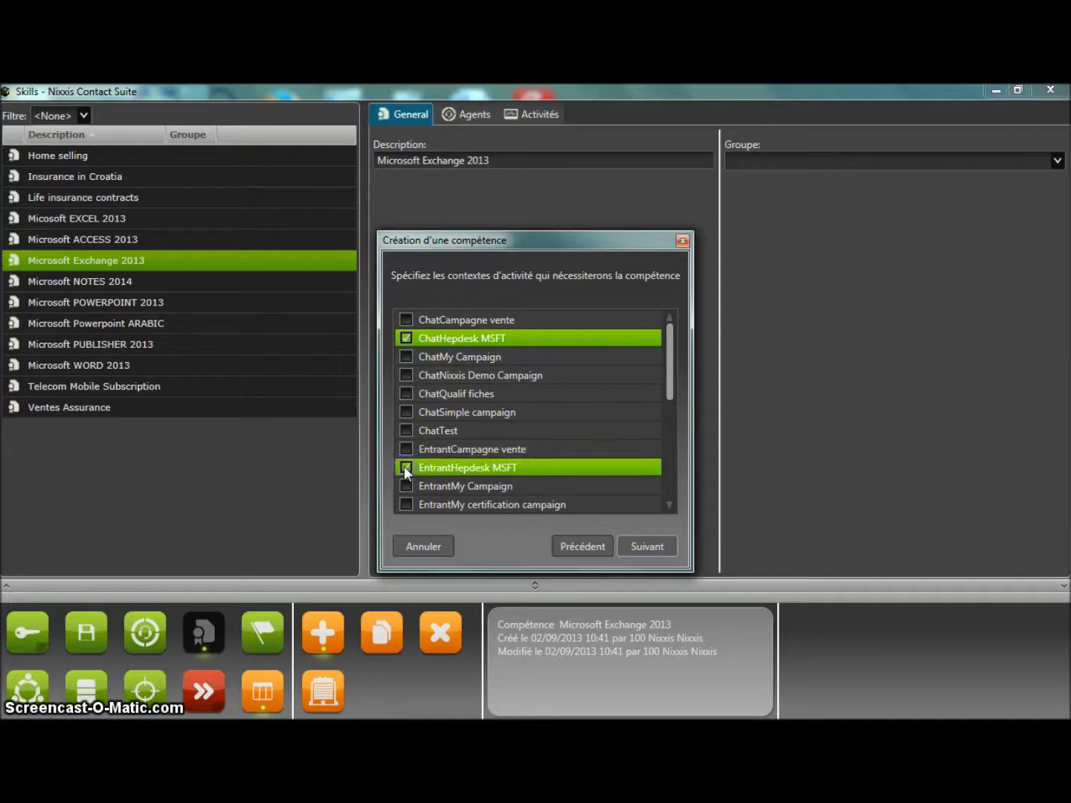
left_click(659, 546)
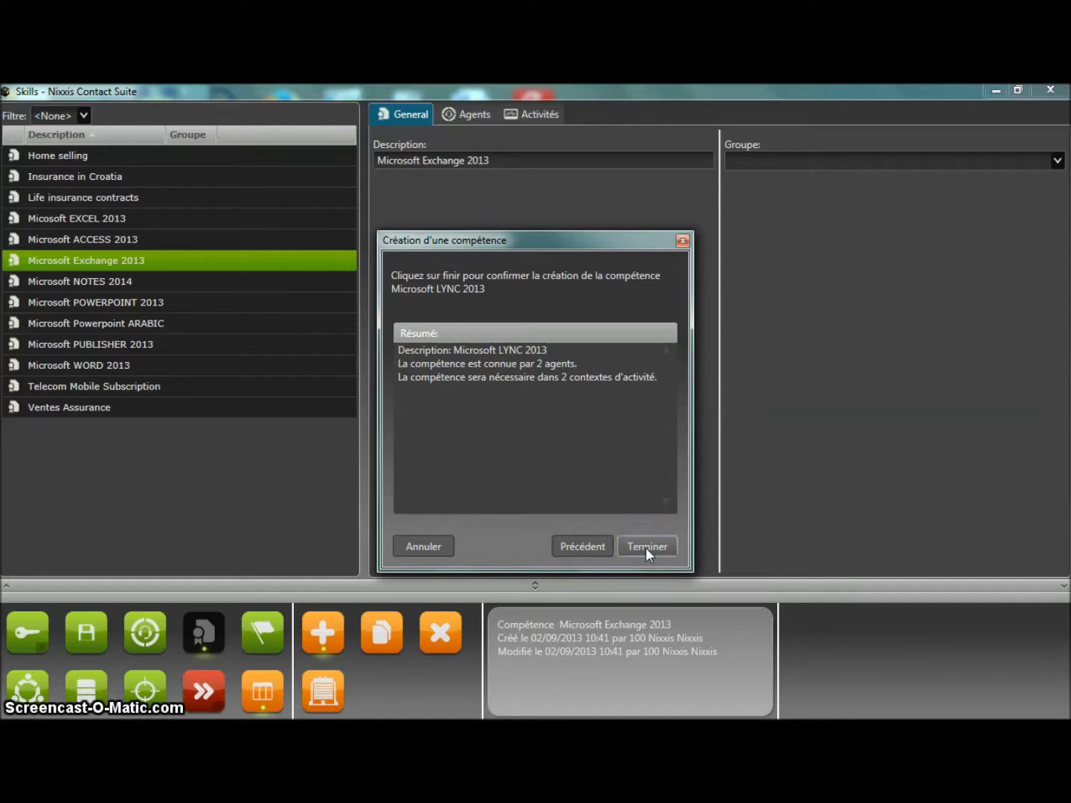
left_click(582, 543)
left_click(407, 338)
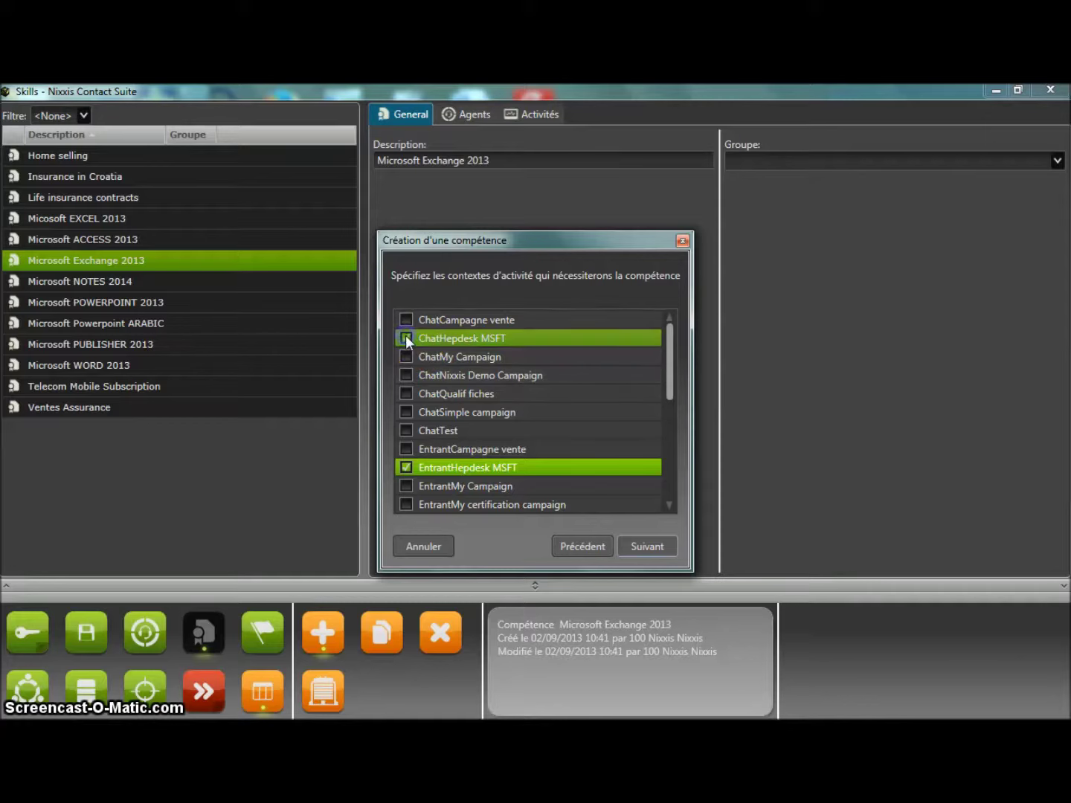
left_click(645, 545)
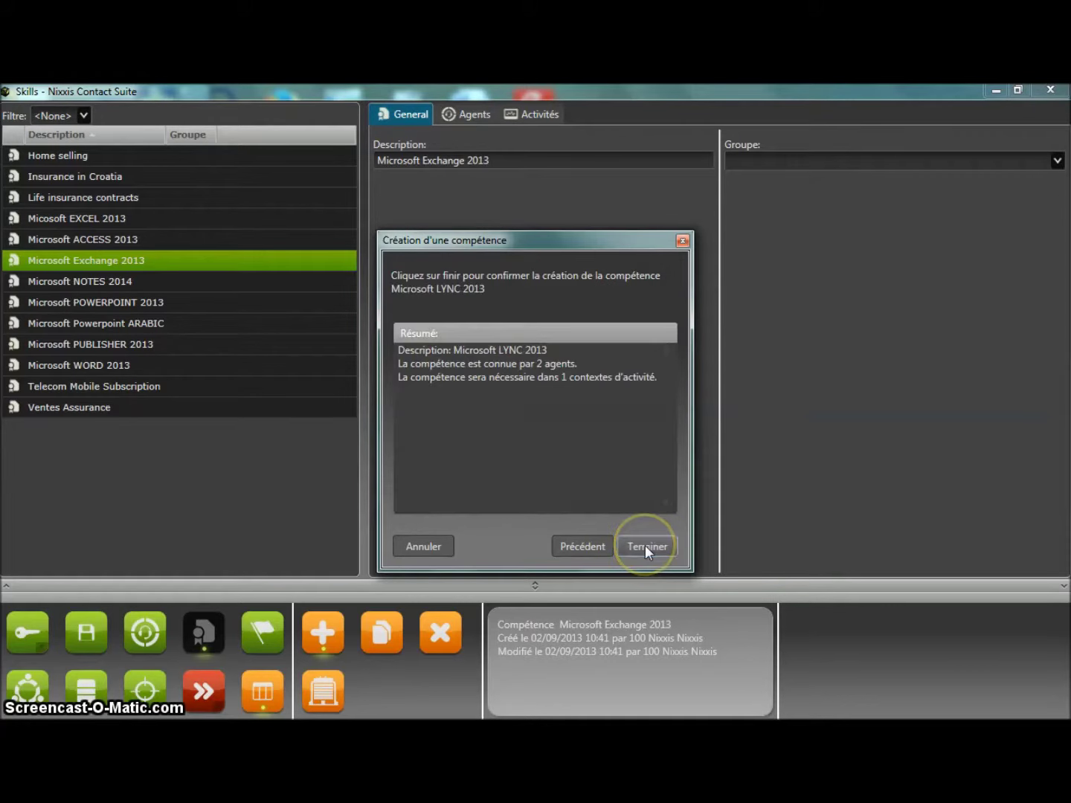
left_click(645, 546)
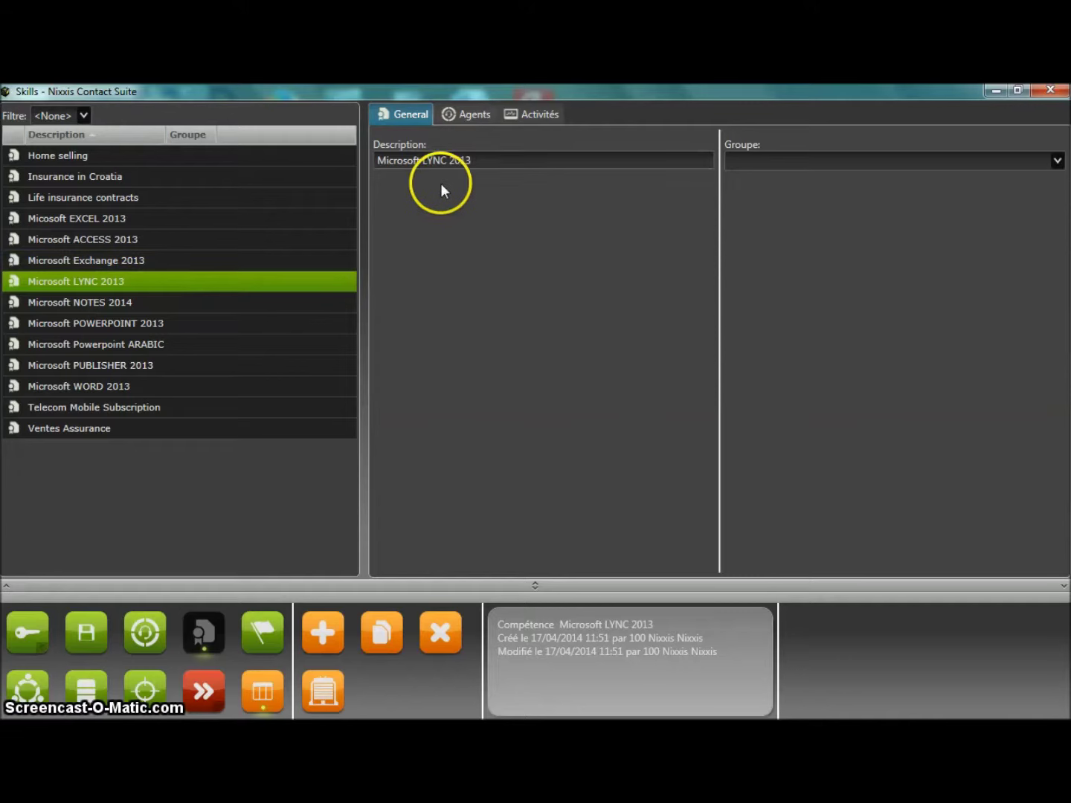
Set the two agents' Microsoft LYNC 2013 levels to about 63 and just under 98.
left_click(476, 114)
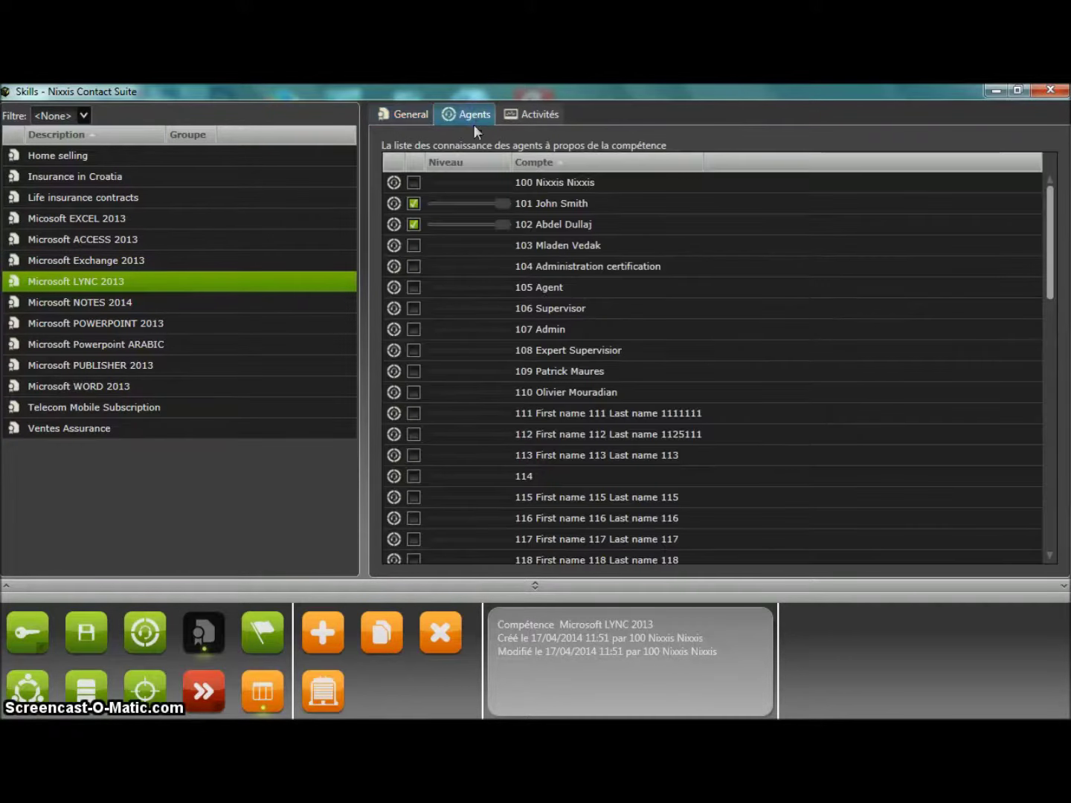
left_click(471, 204)
left_click_drag(506, 202, 477, 205)
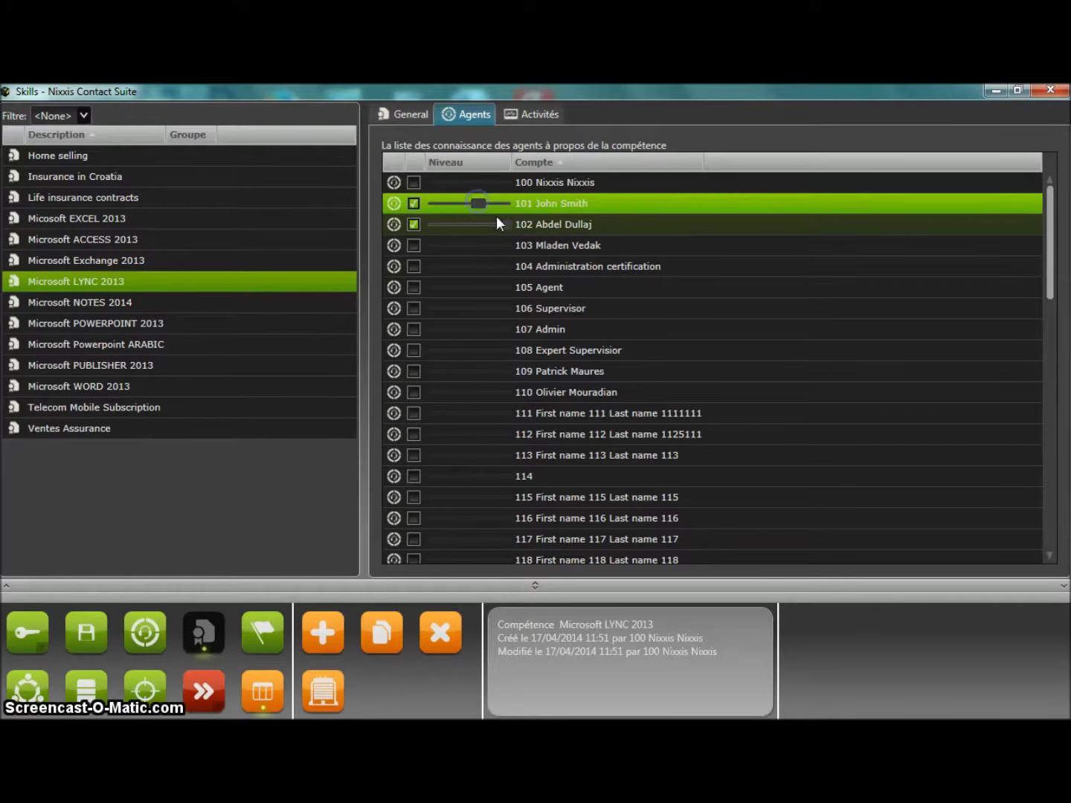
left_click(501, 223)
left_click_drag(501, 224, 493, 223)
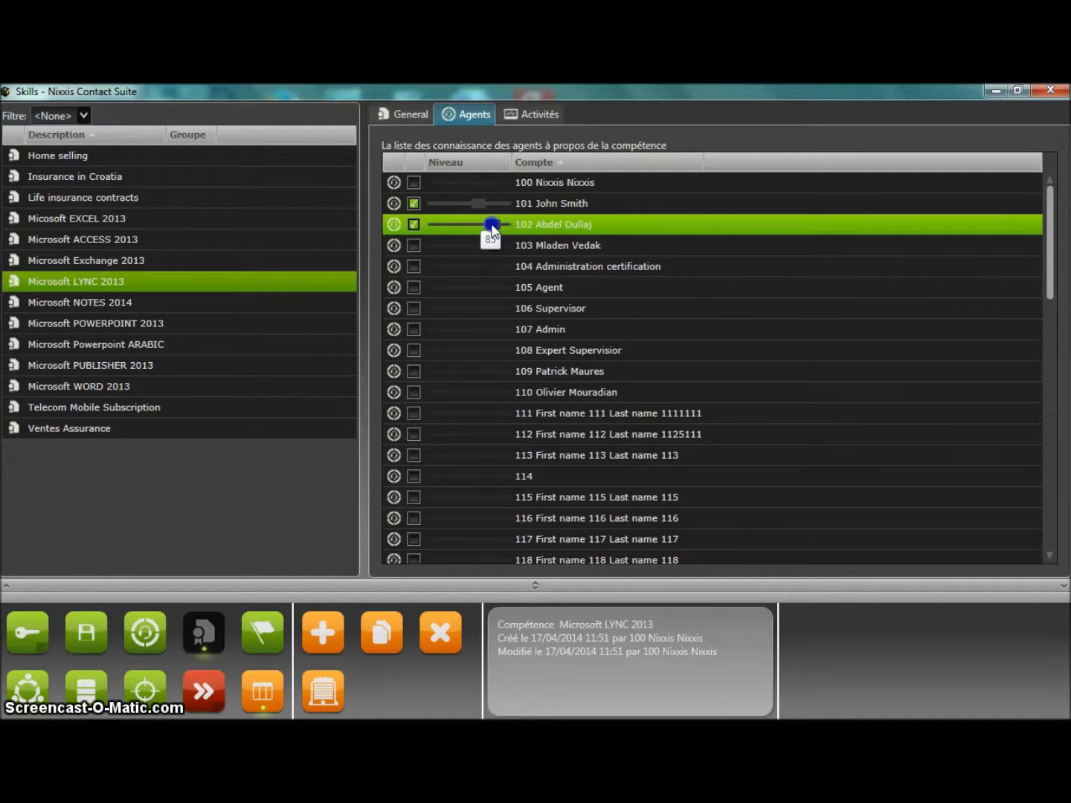
Set EntrantHepdesk MSFT's required level range from about 34 upward, then return to the agents list.
left_click(534, 112)
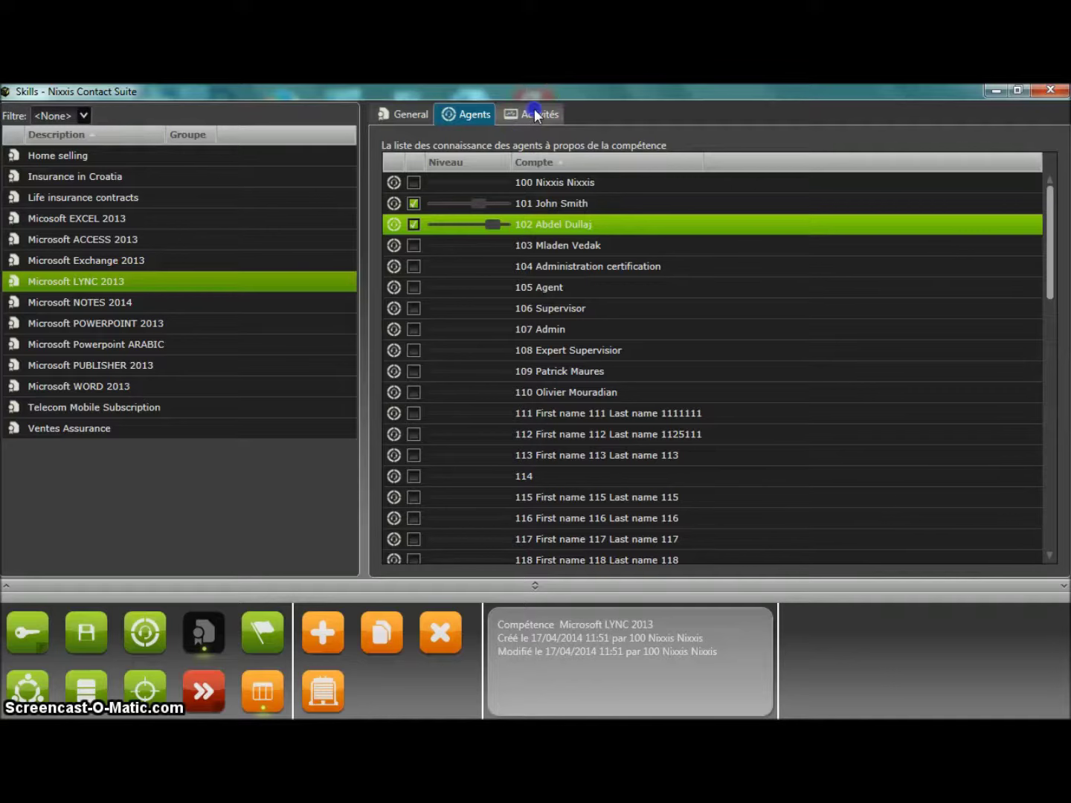
left_click(472, 350)
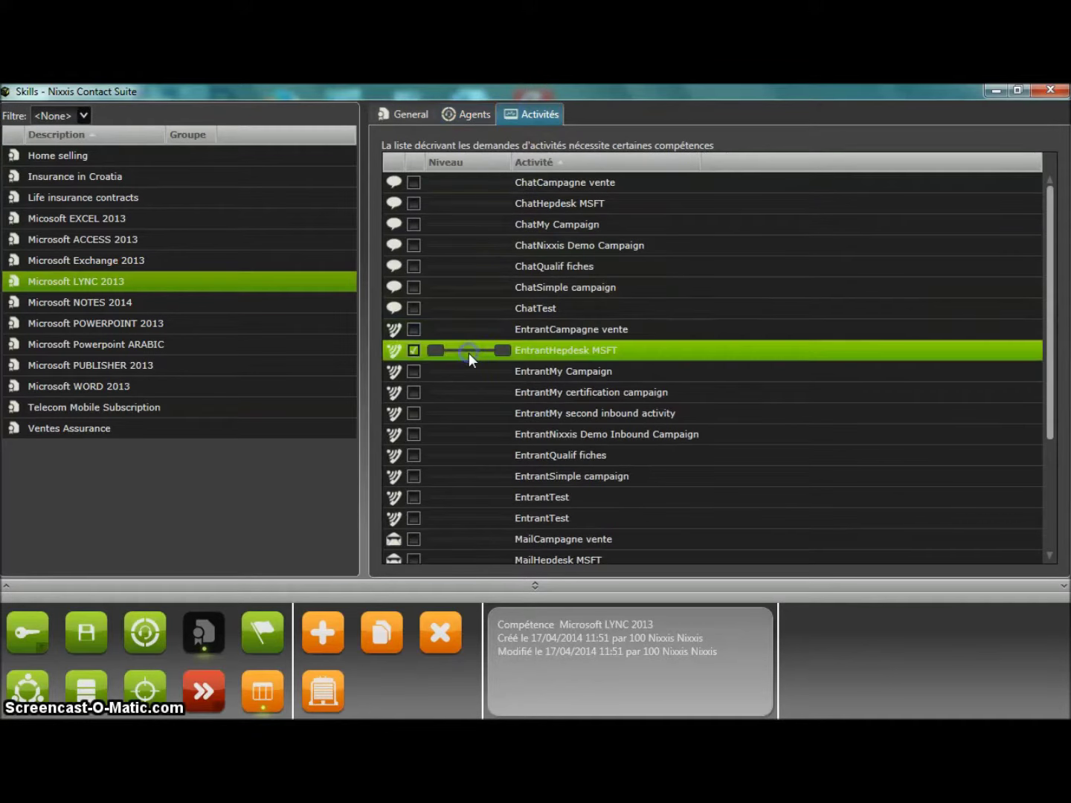
left_click_drag(431, 350, 457, 356)
left_click(500, 353)
left_click_drag(500, 352, 492, 351)
left_click(480, 344)
left_click(479, 115)
left_click(488, 199)
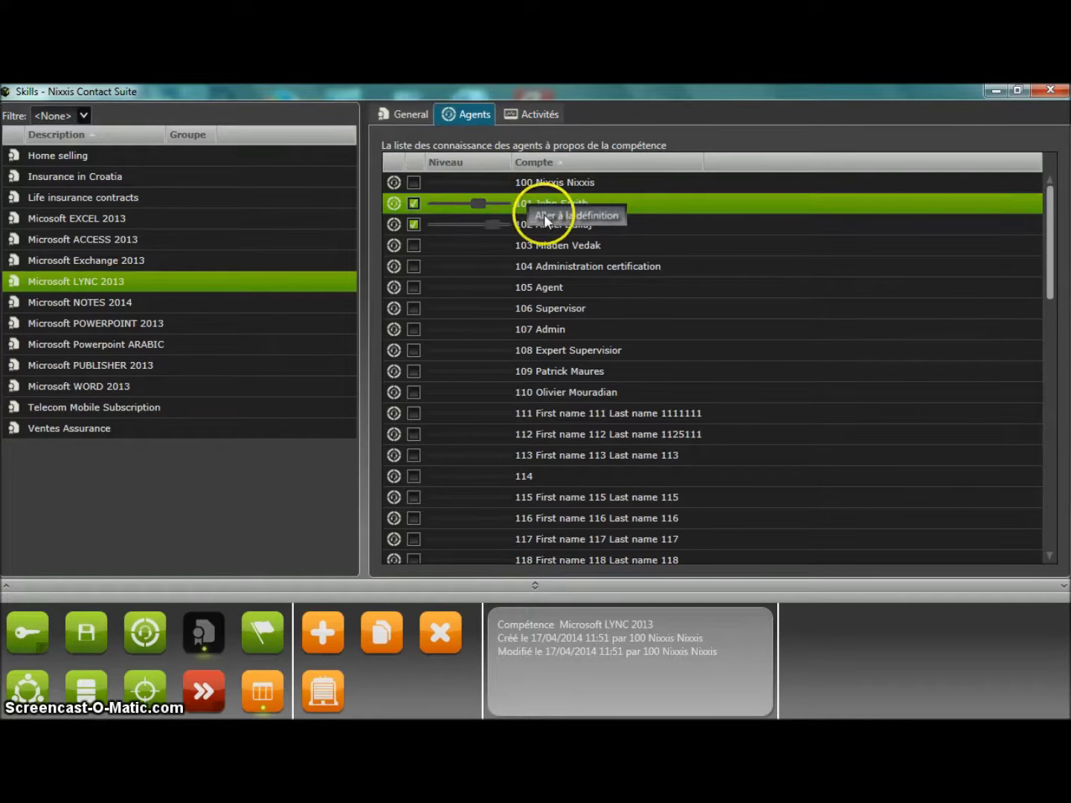
Open the agent's profile to review all its skills, then show the Campaigns list.
double_click(552, 218)
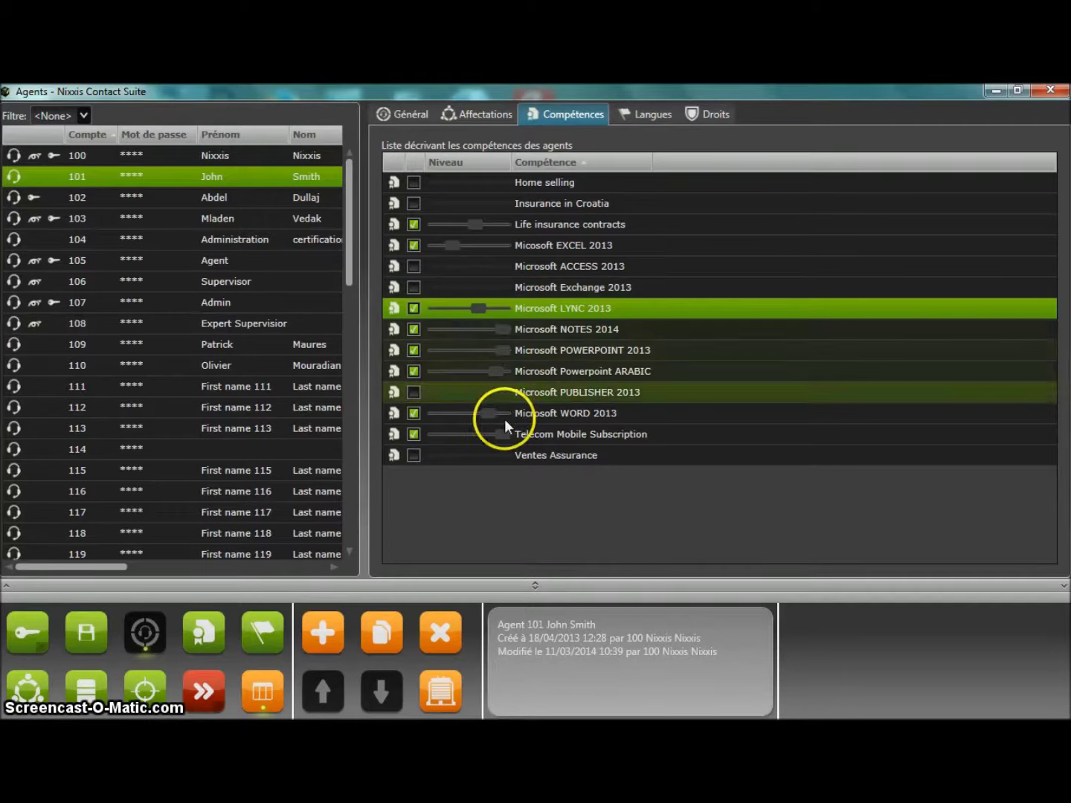
left_click(150, 683)
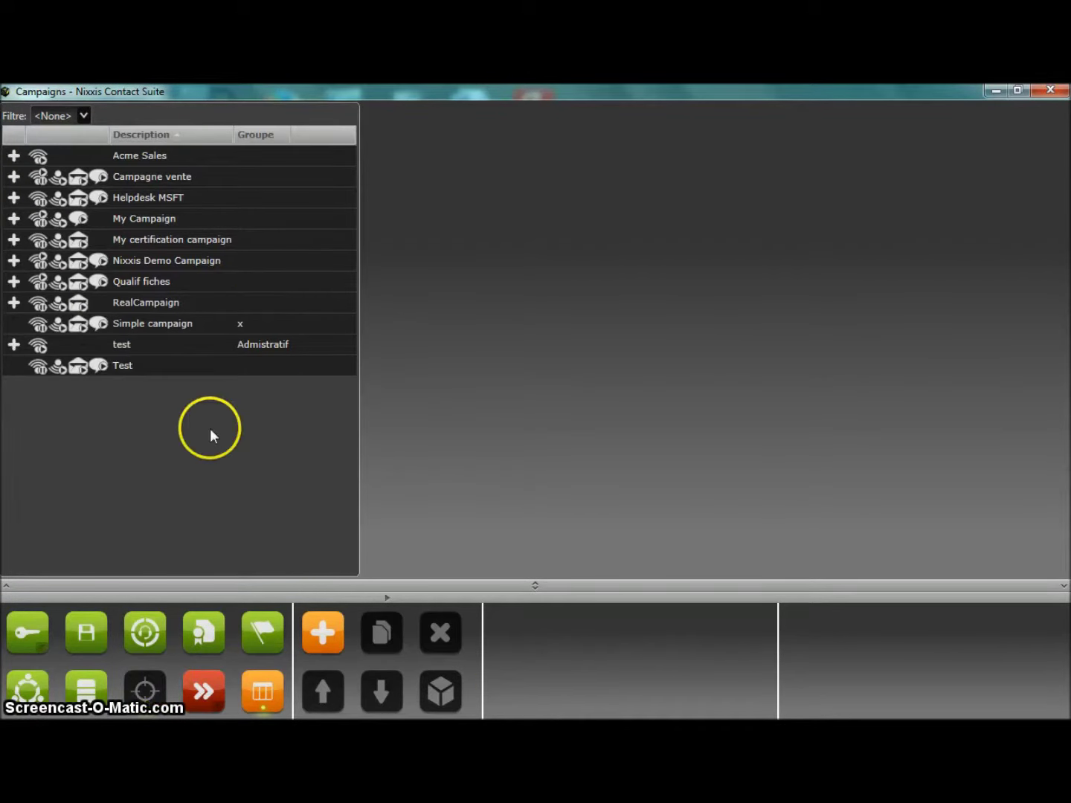
Start a new campaign described as 'Service Client Microsoft' with inbound calls enabled.
left_click(327, 639)
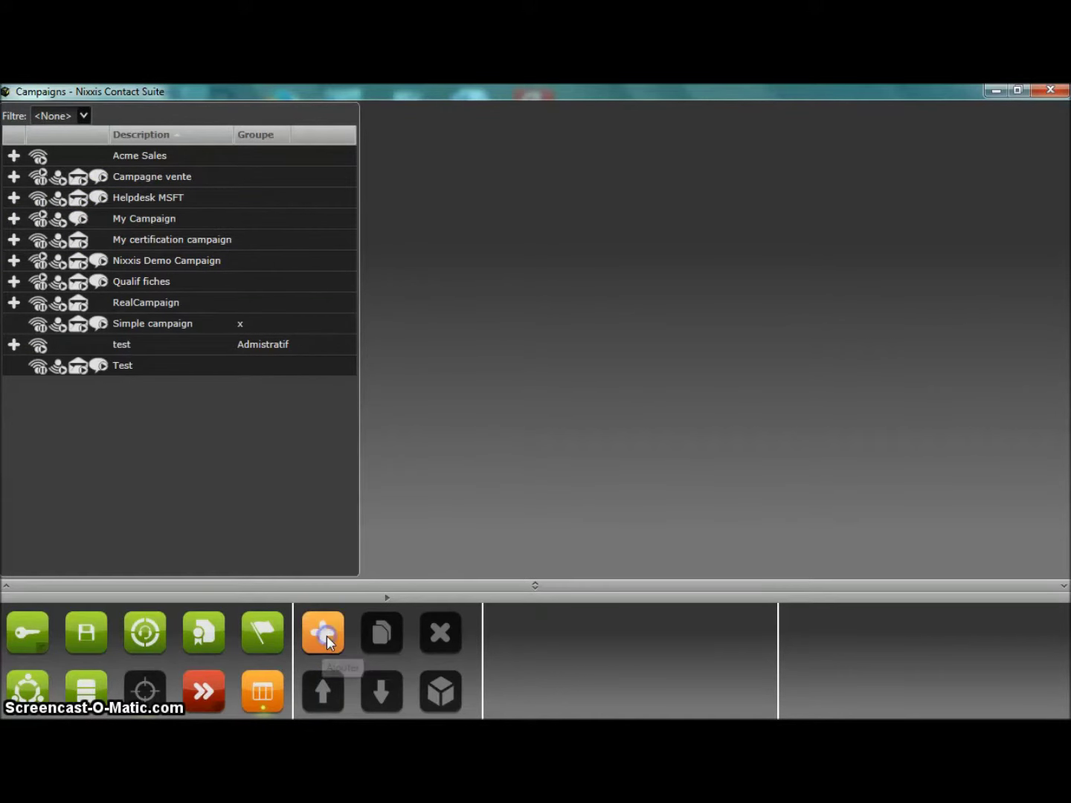
left_click(482, 329)
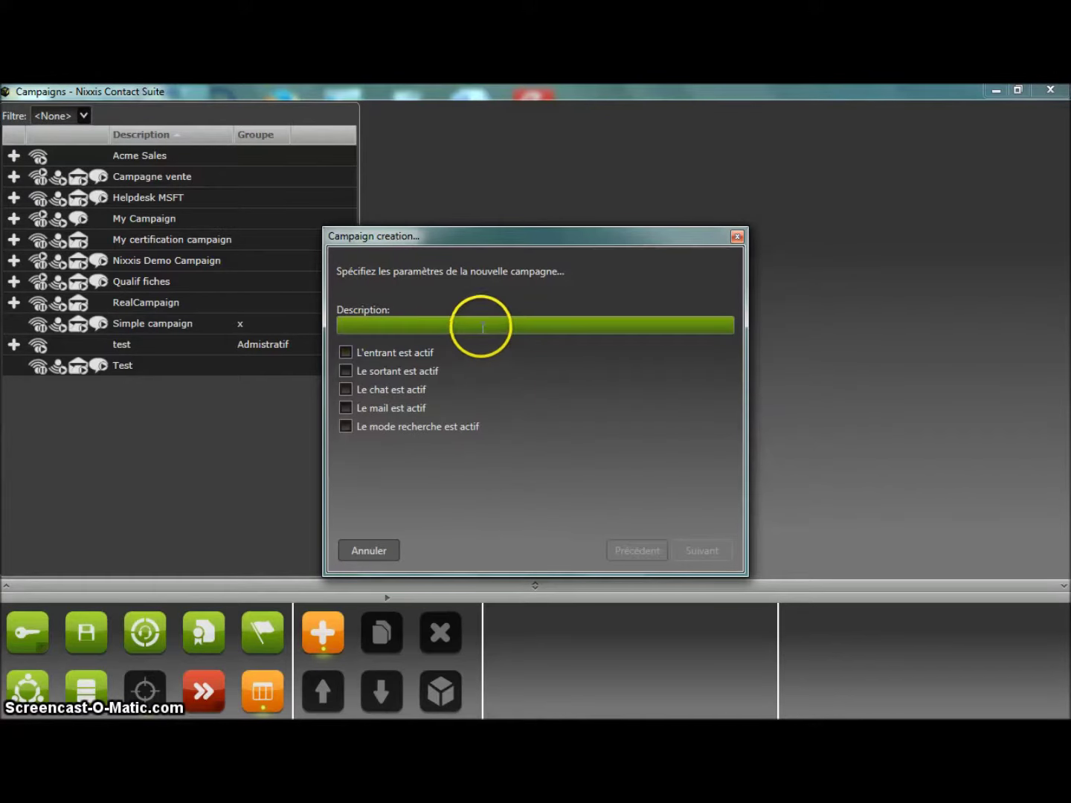
type("Serv")
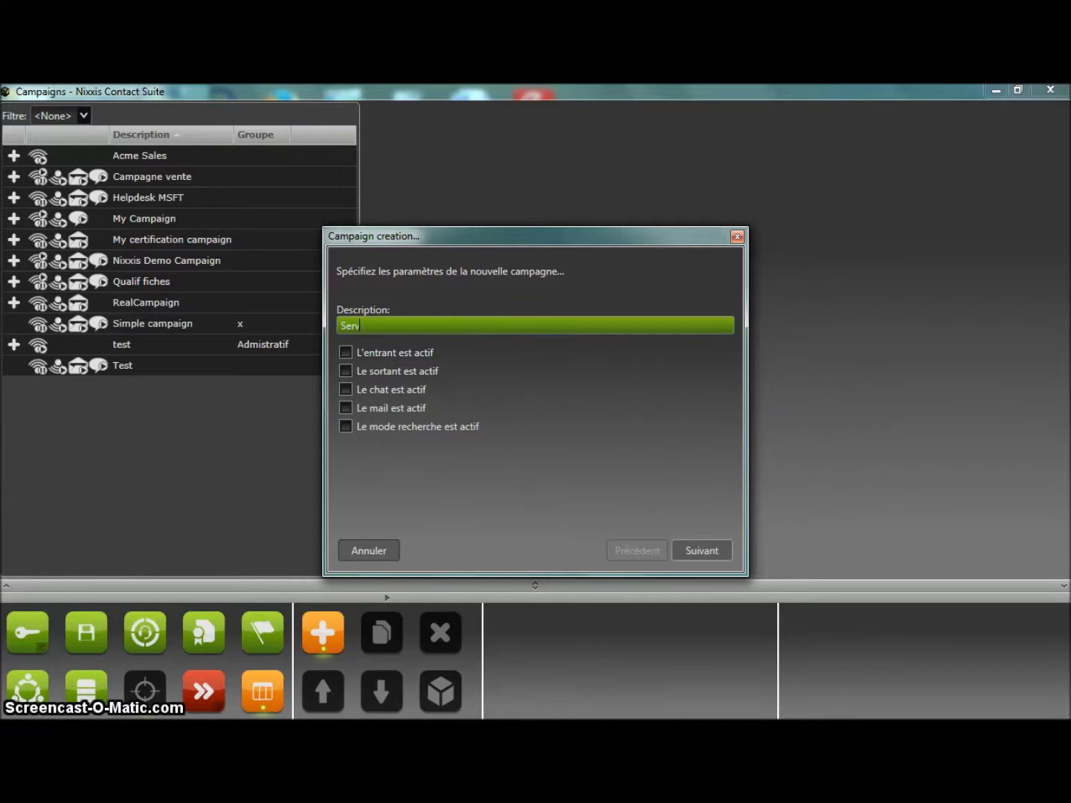
type("ice Cl")
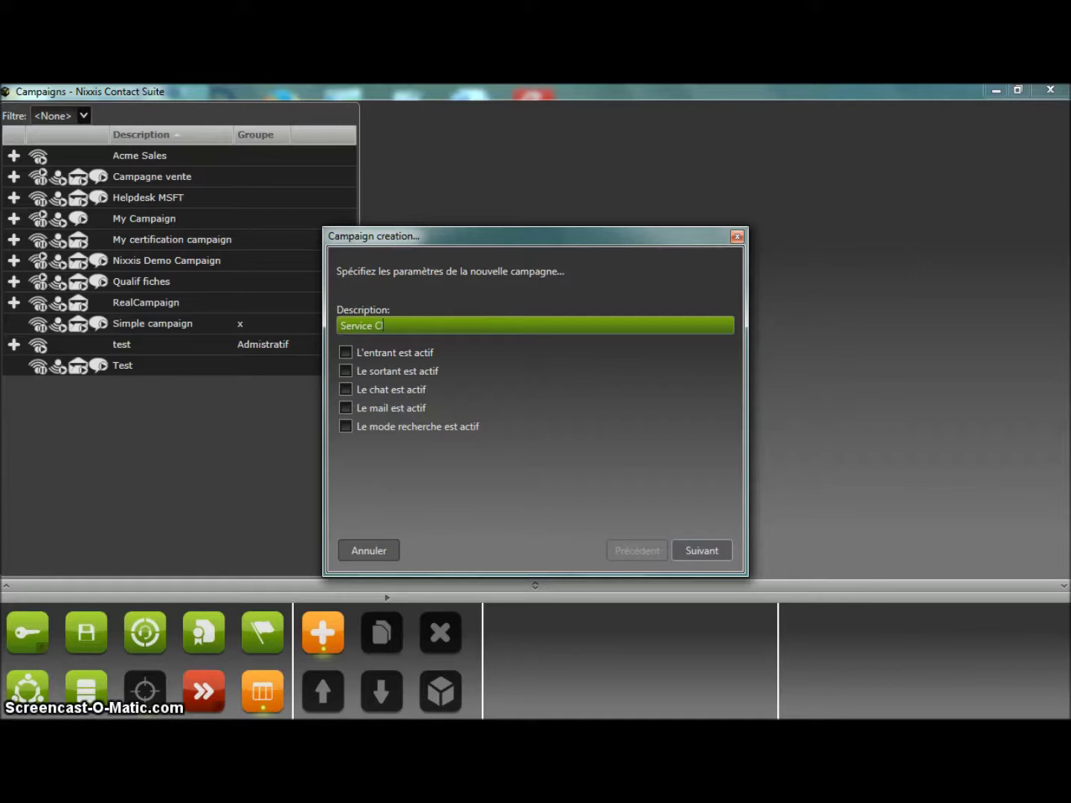
type("ient Microsoft")
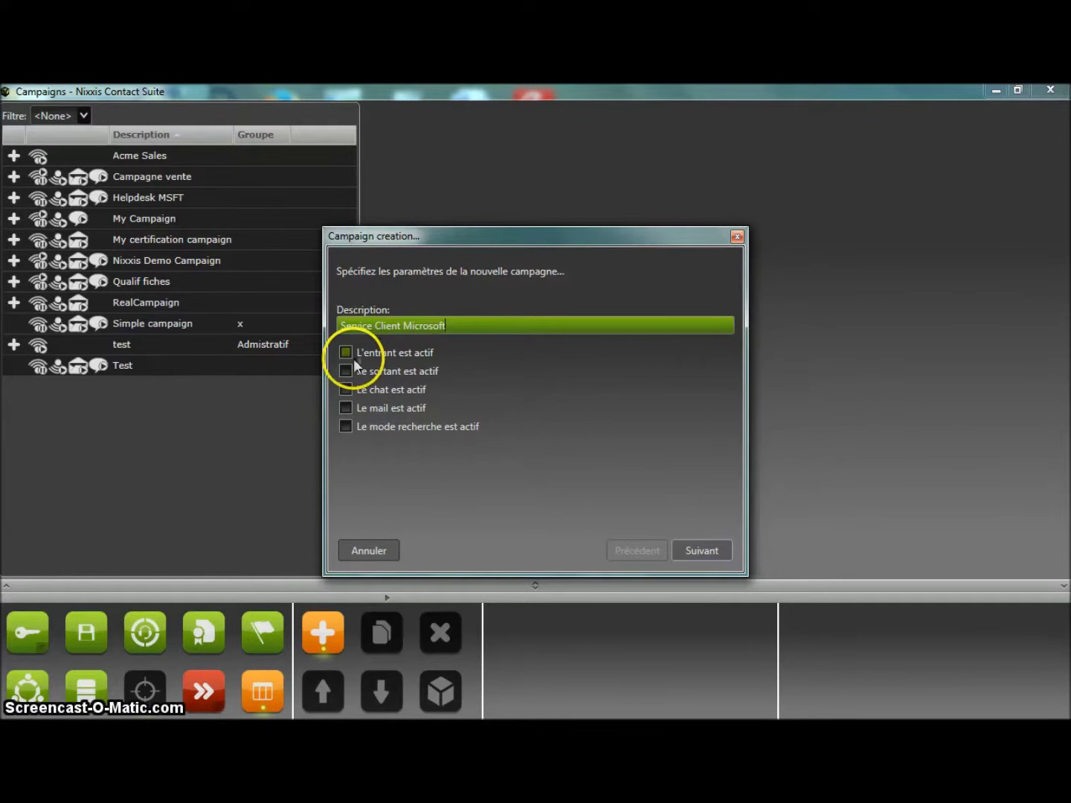
left_click(345, 353)
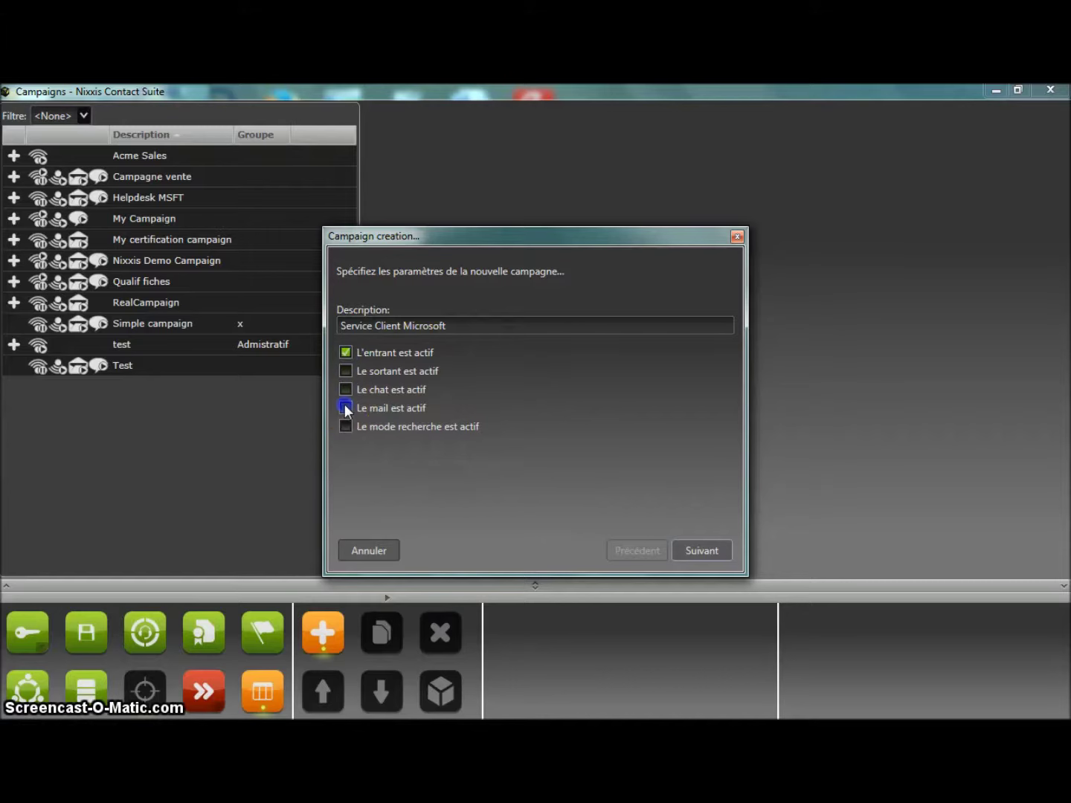
Give inbound calls a destination number, the Default IVR preprocessor and no script.
left_click(700, 551)
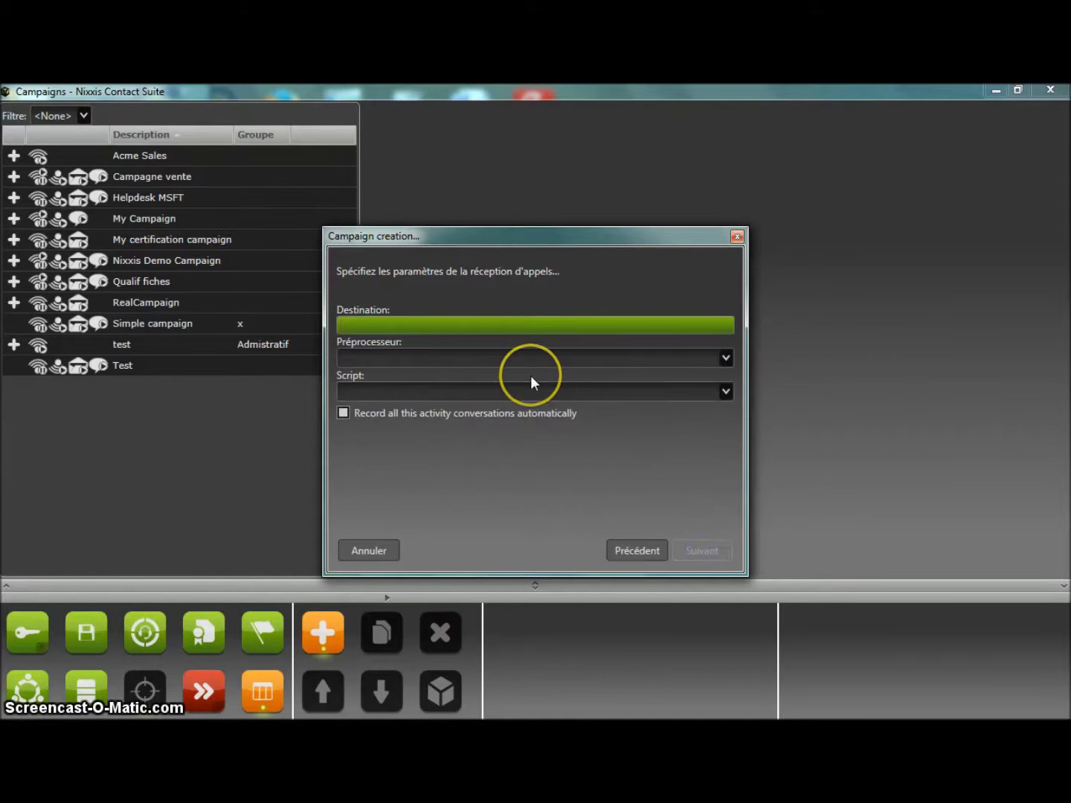
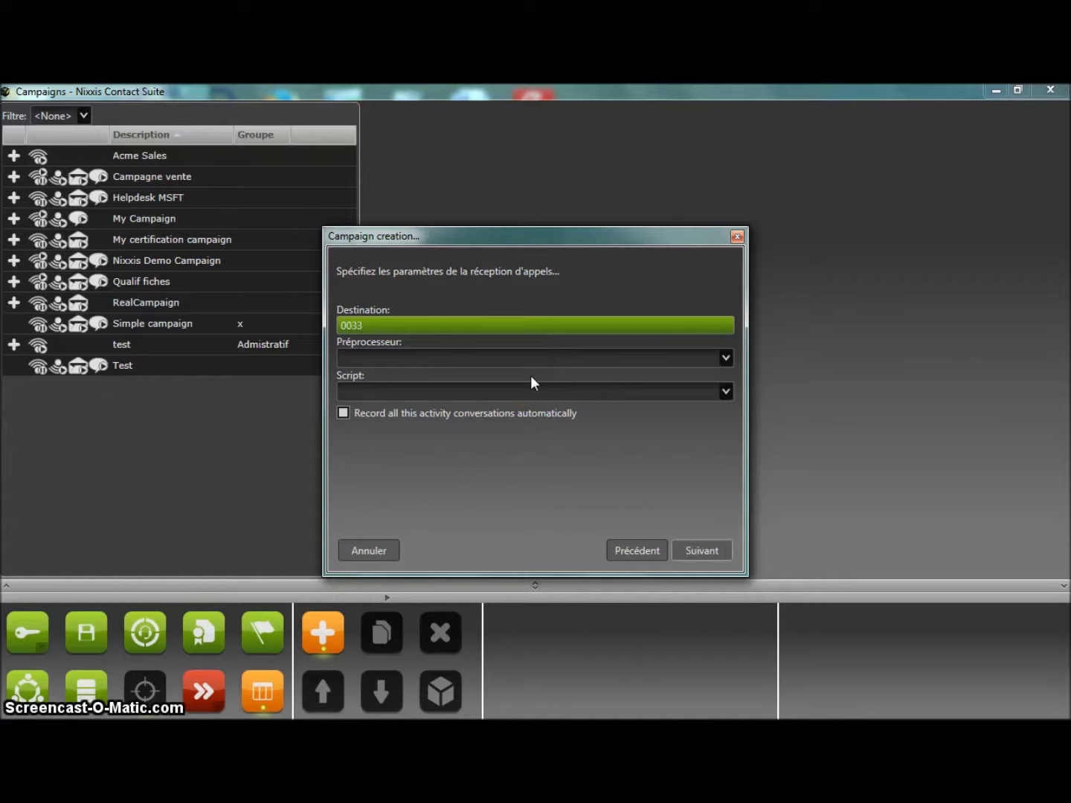
left_click(522, 360)
left_click_drag(509, 382, 492, 422)
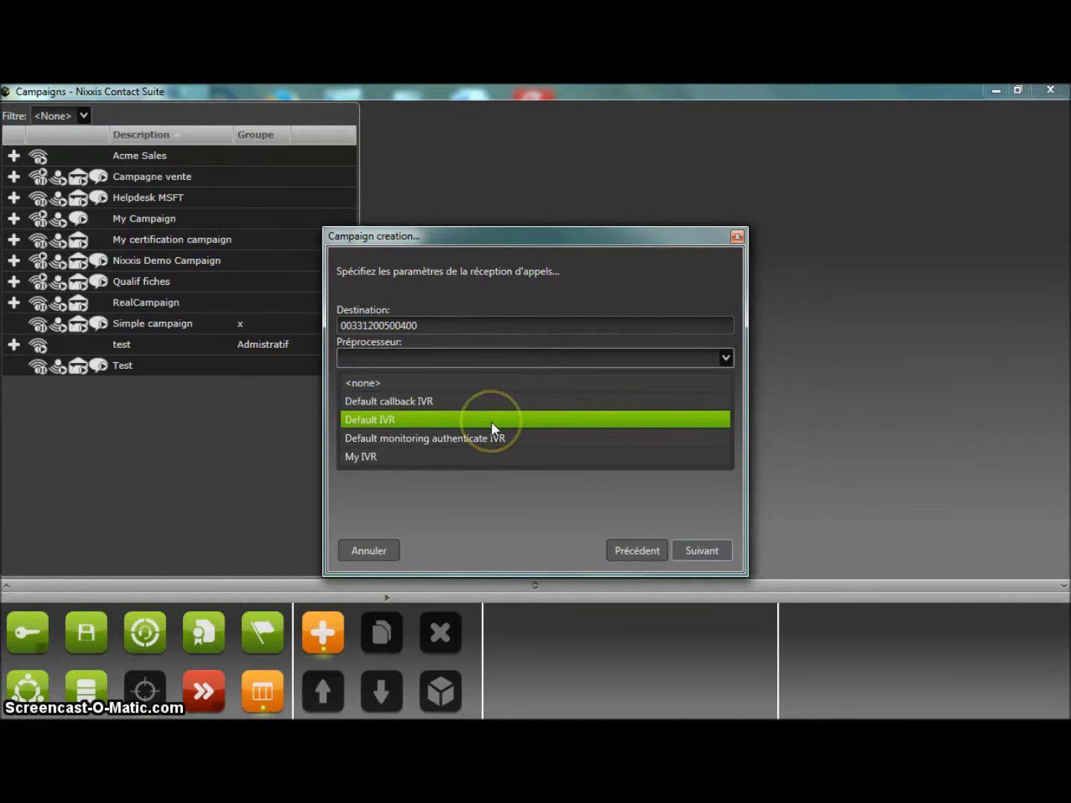
left_click(490, 422)
left_click(492, 394)
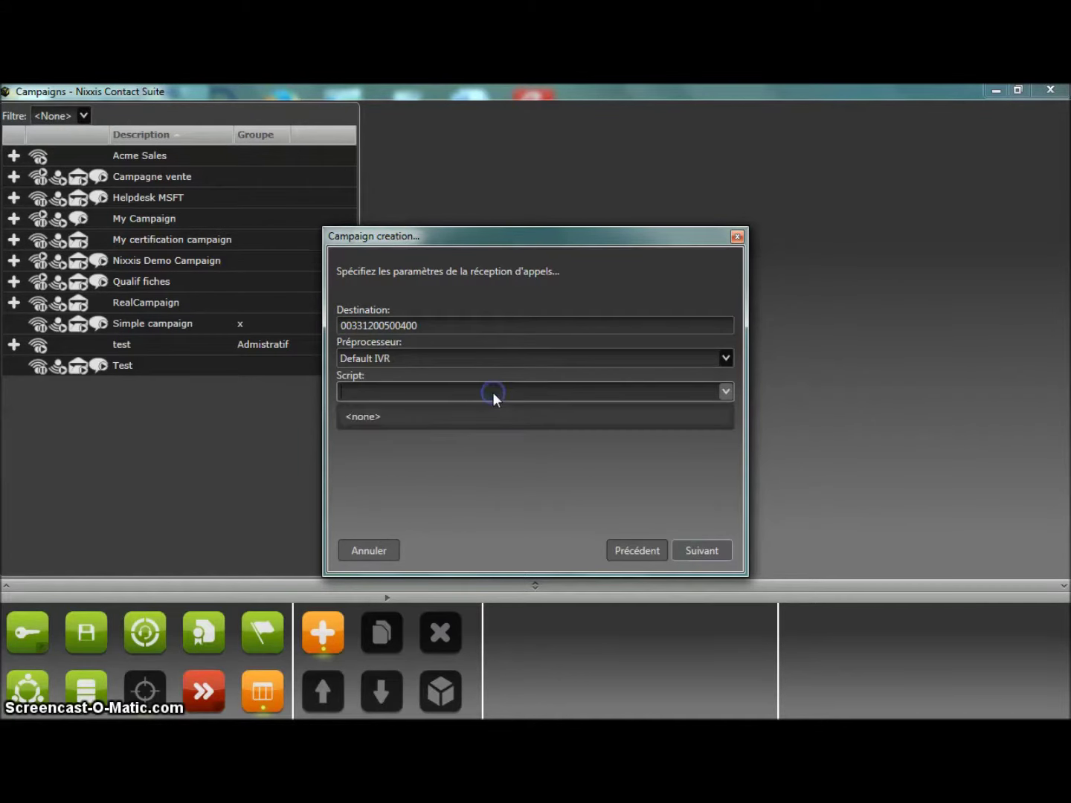
left_click(492, 416)
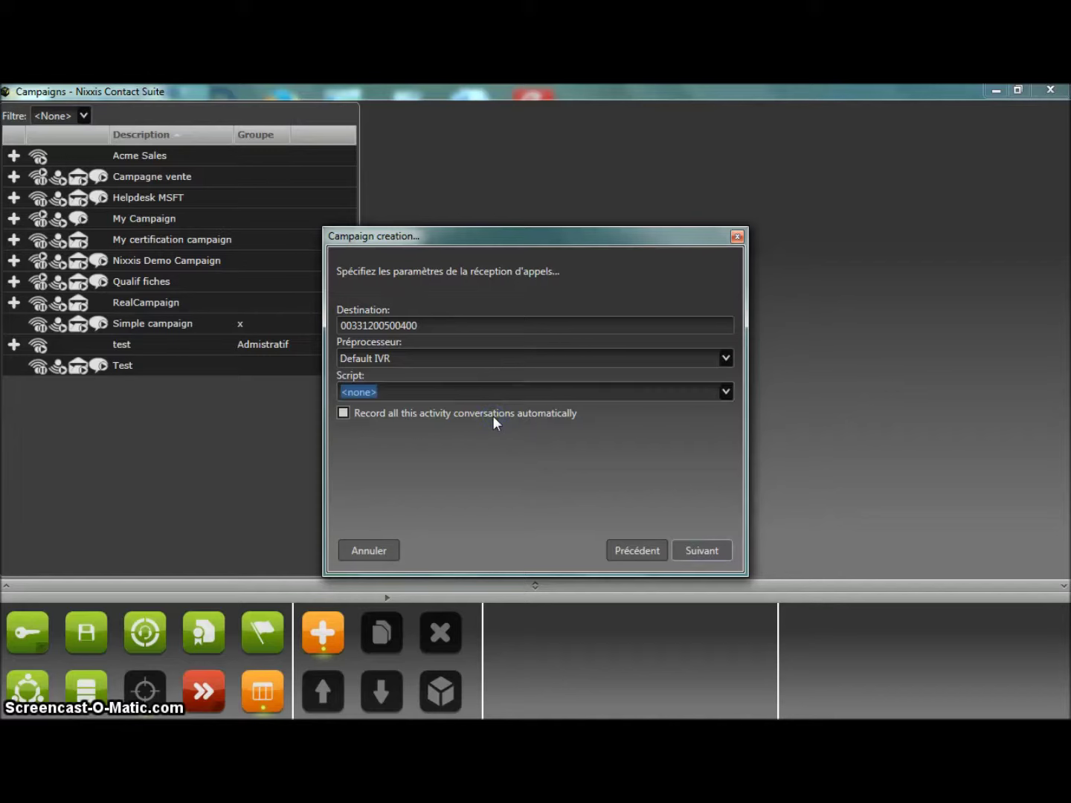
Set the e-mail destination address, with no e-mail preprocessor and no script.
left_click(706, 551)
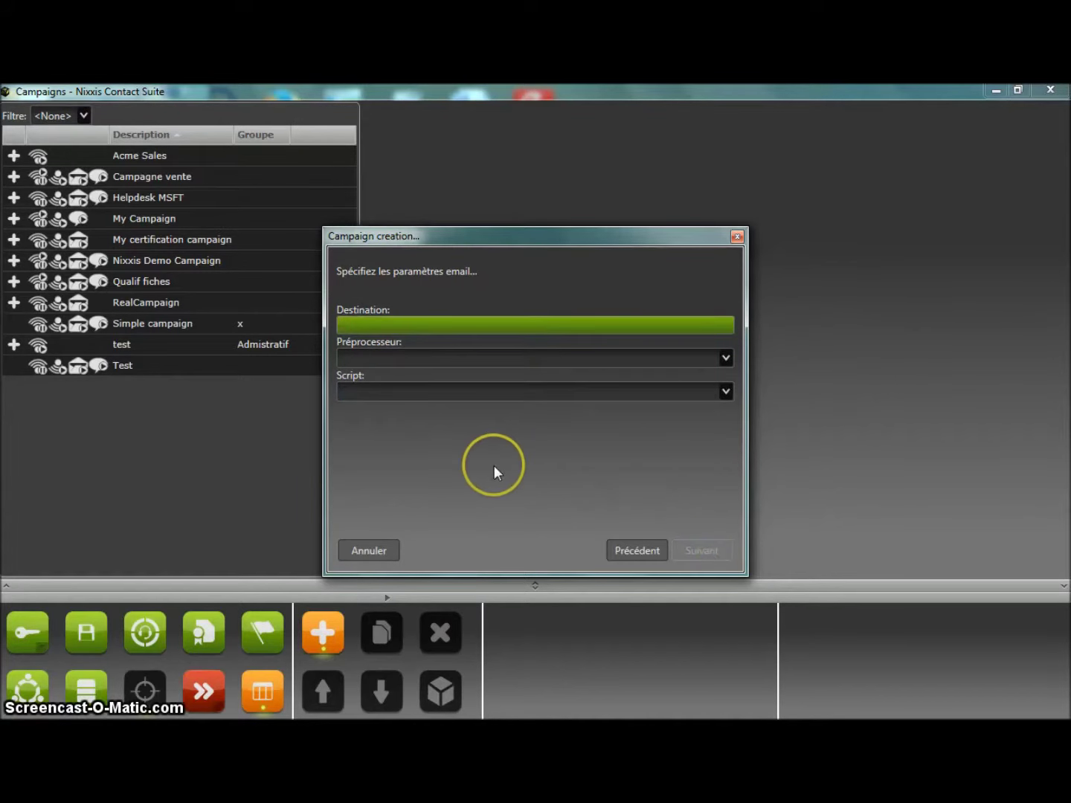
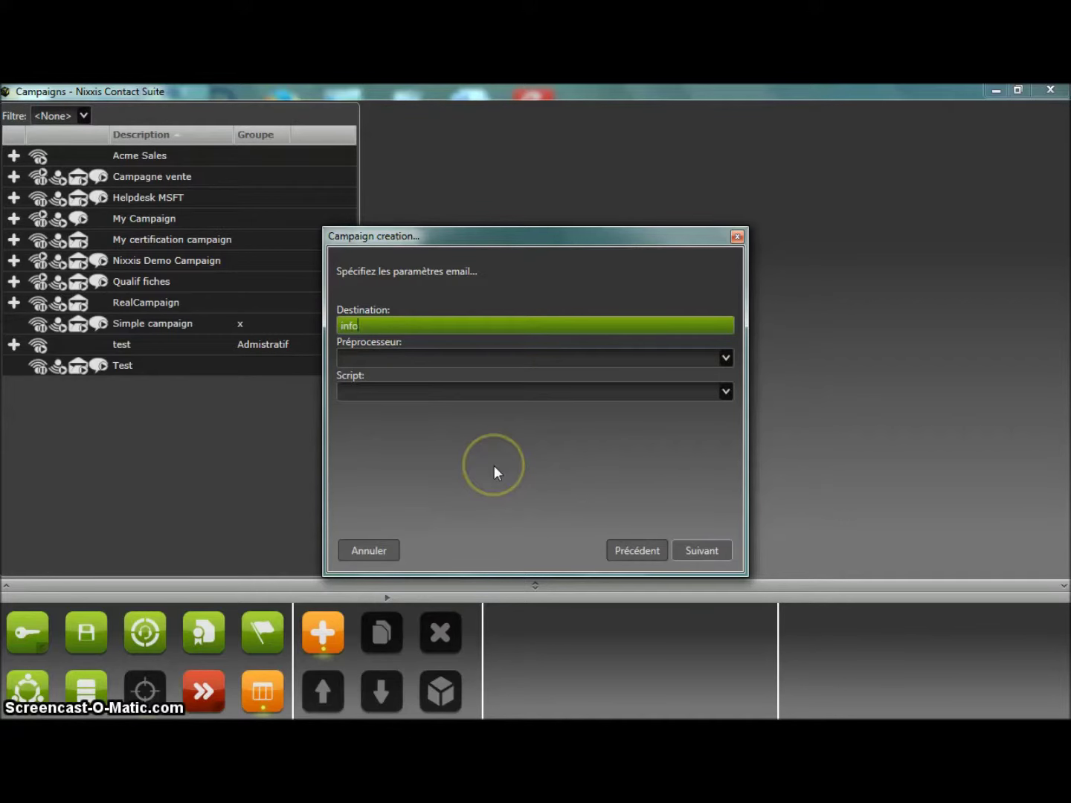
left_click(491, 450)
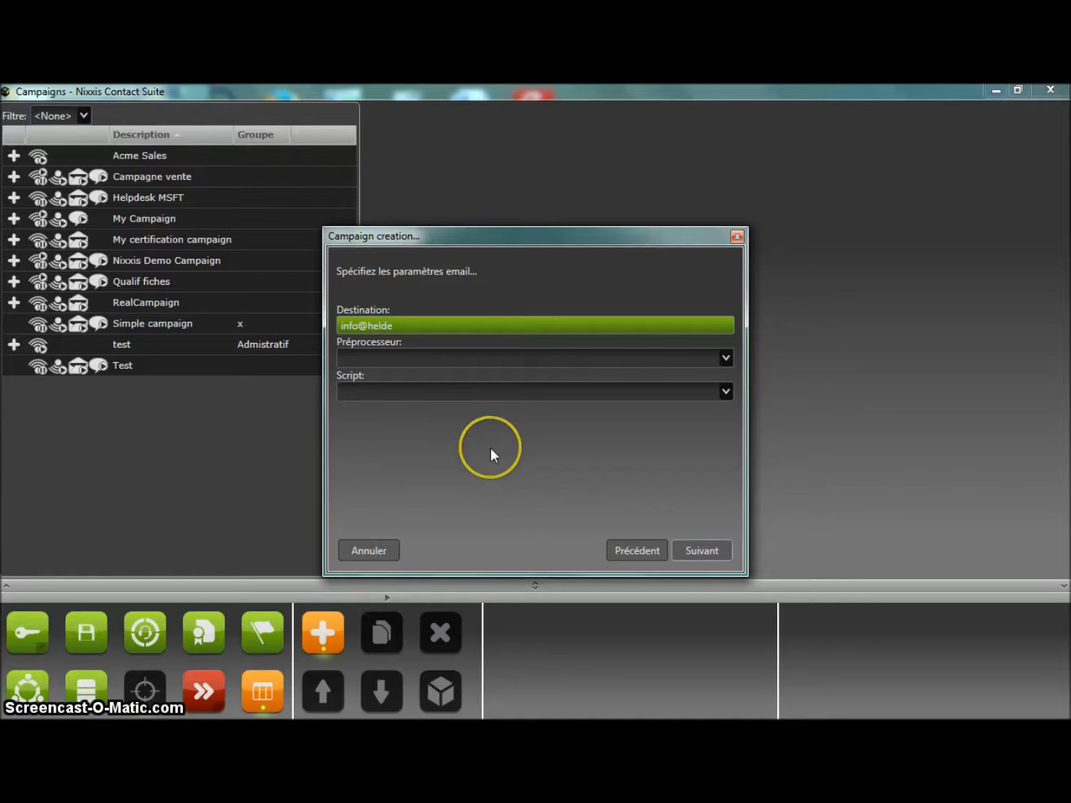
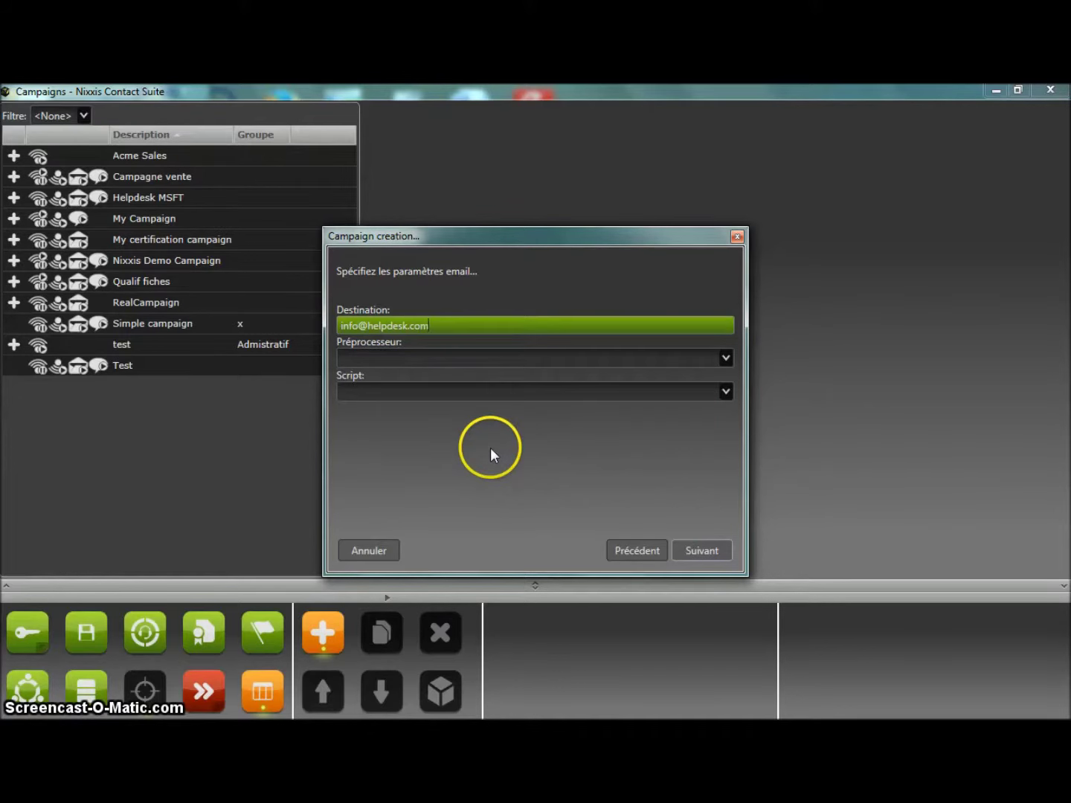
left_click(469, 358)
left_click(464, 386)
left_click(457, 421)
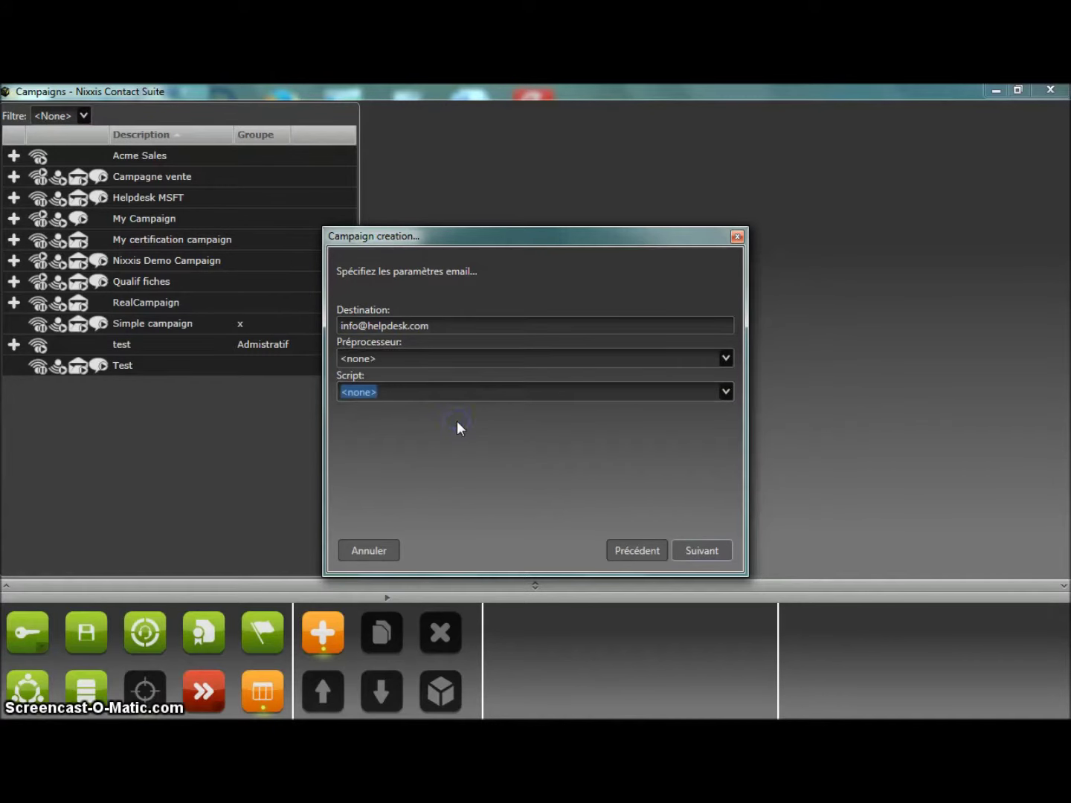
Assign two agents to the campaign and confirm its creation.
left_click(712, 552)
left_click(351, 389)
left_click(351, 372)
left_click(682, 551)
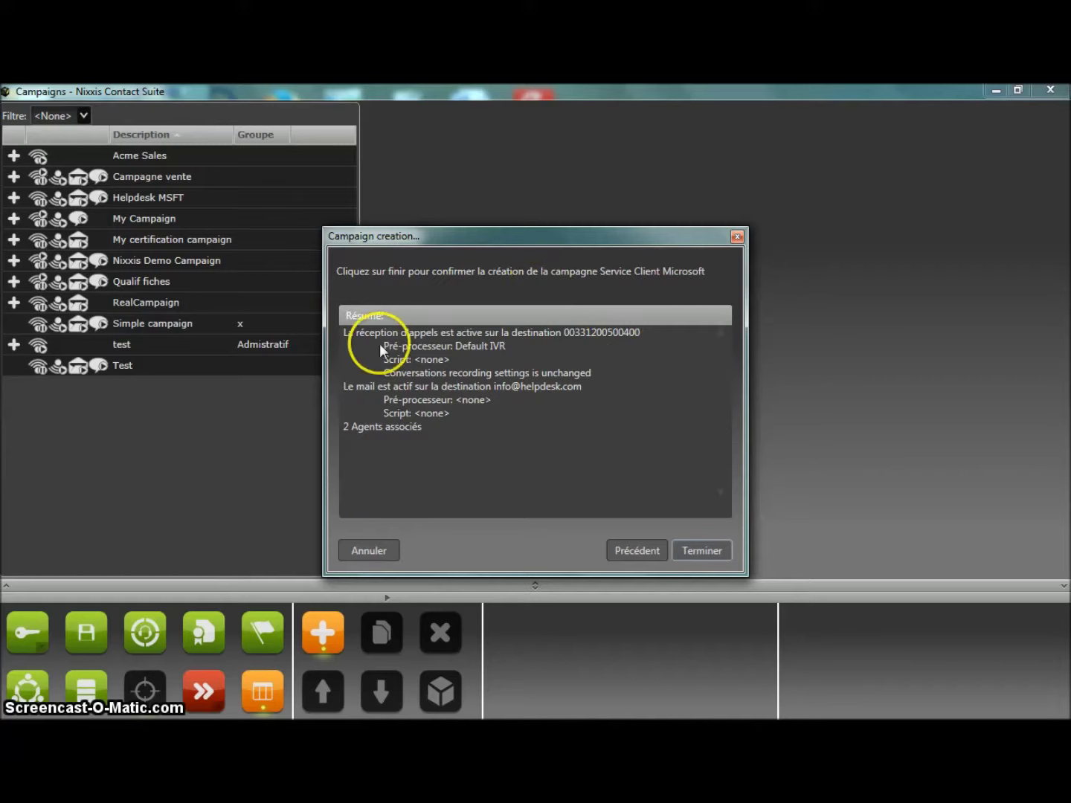
left_click(703, 552)
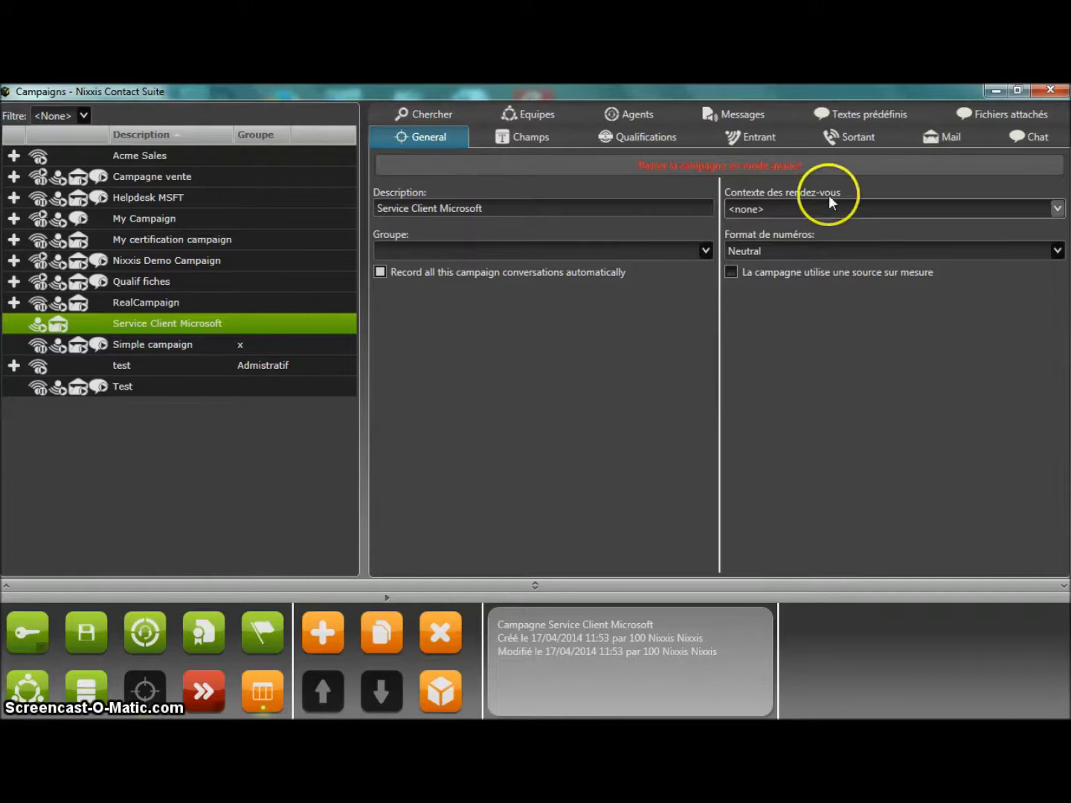
Enable outbound calling and chat for the Service Client Microsoft campaign.
left_click(761, 136)
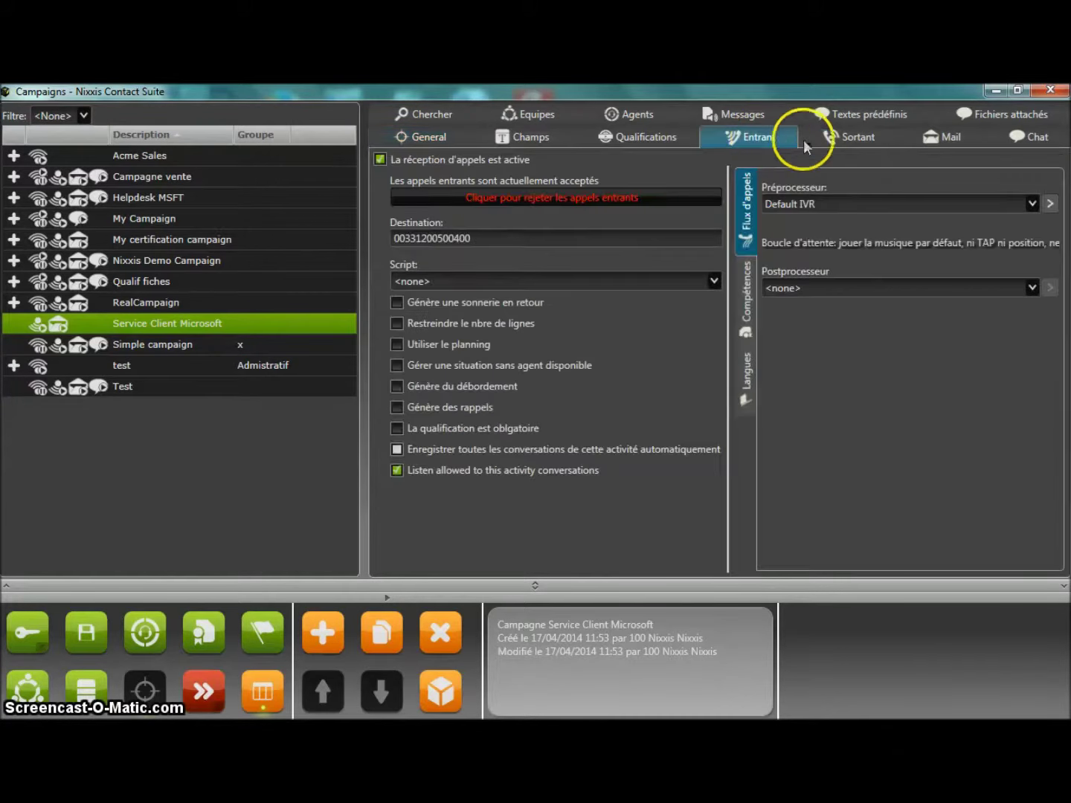
left_click(847, 142)
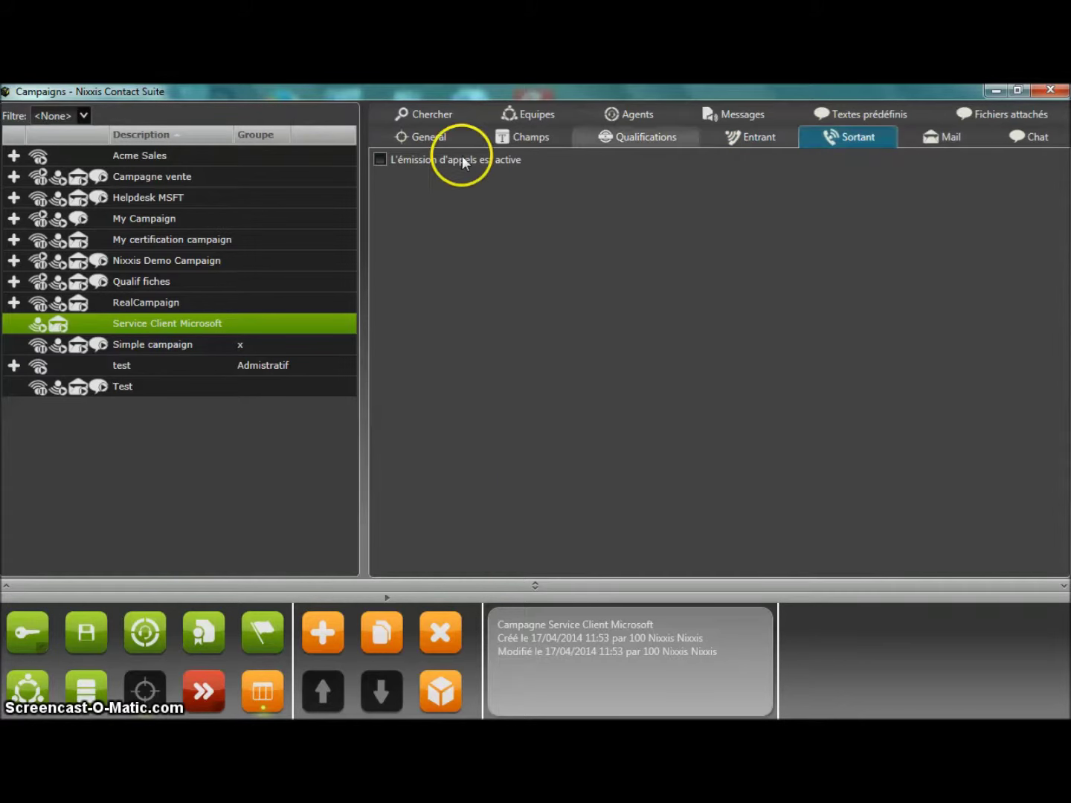
left_click(379, 160)
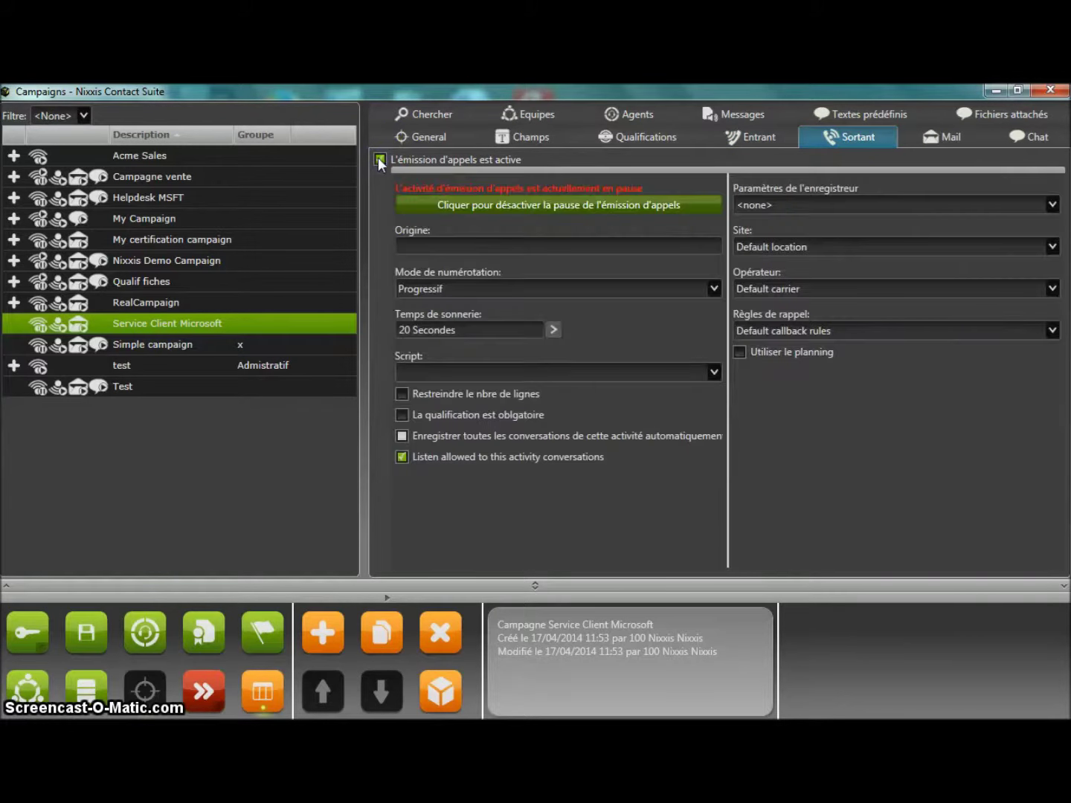
left_click(1003, 137)
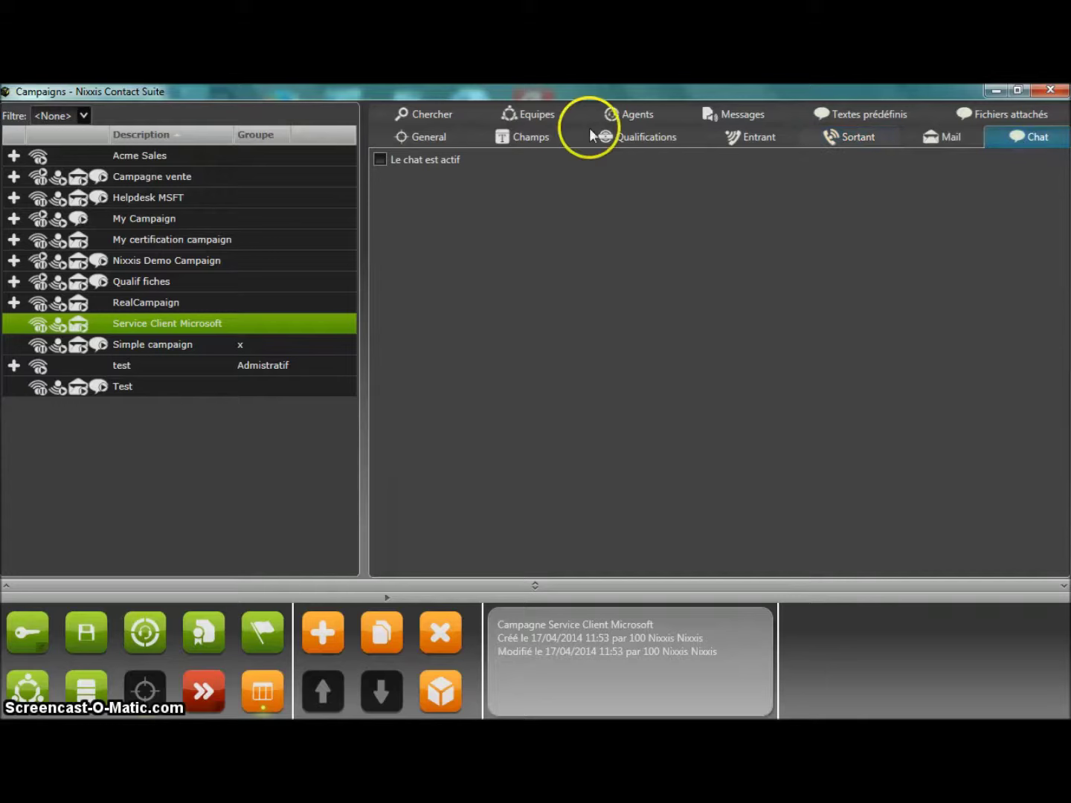
left_click(379, 159)
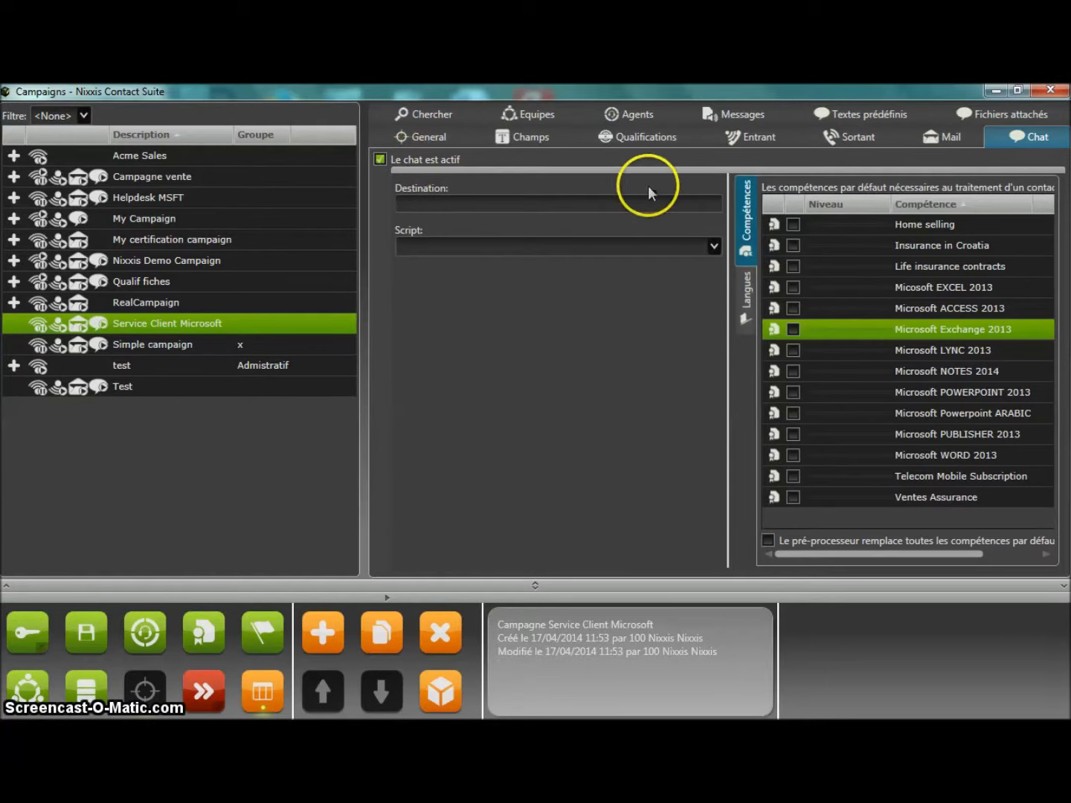
Set the campaign's incoming calls to use the Default IVR preprocessor.
left_click(750, 135)
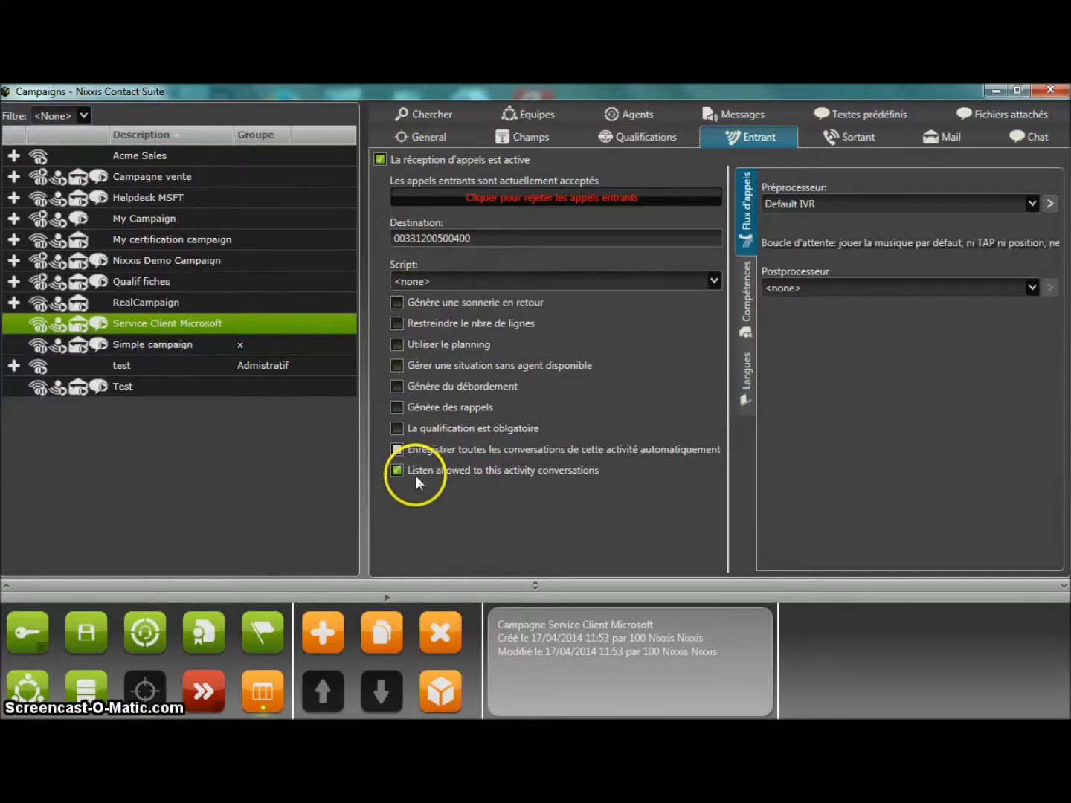
left_click(790, 209)
left_click(801, 262)
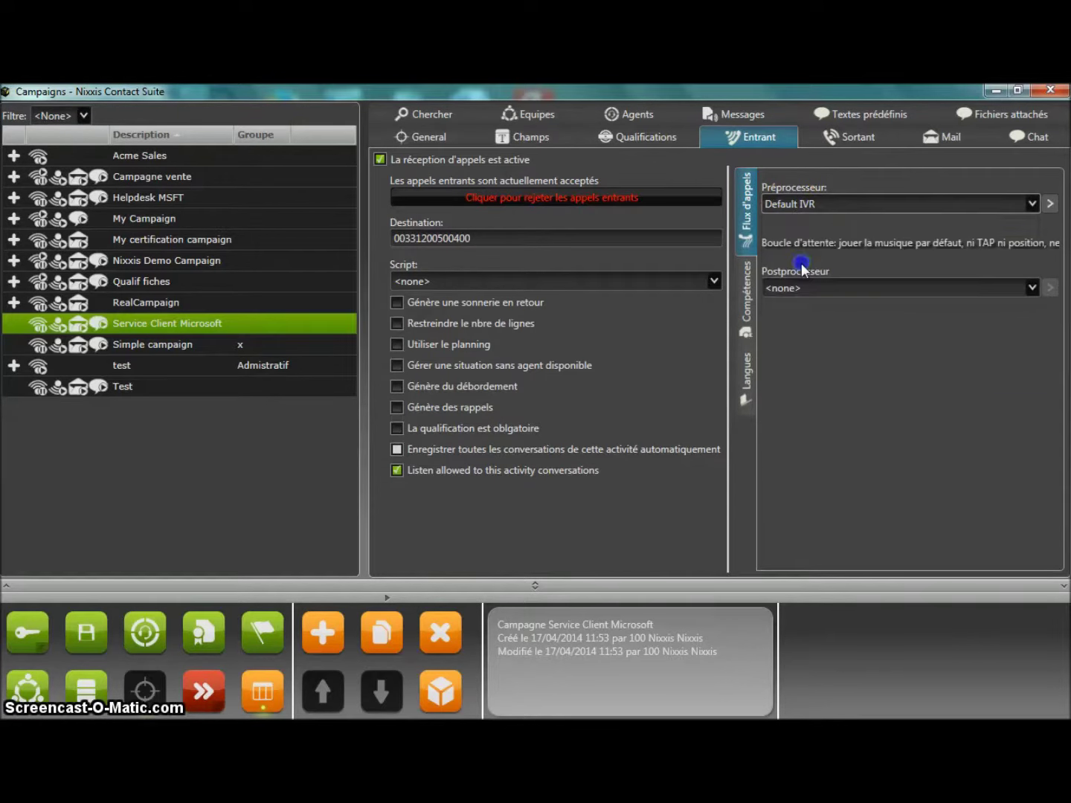
left_click(1050, 205)
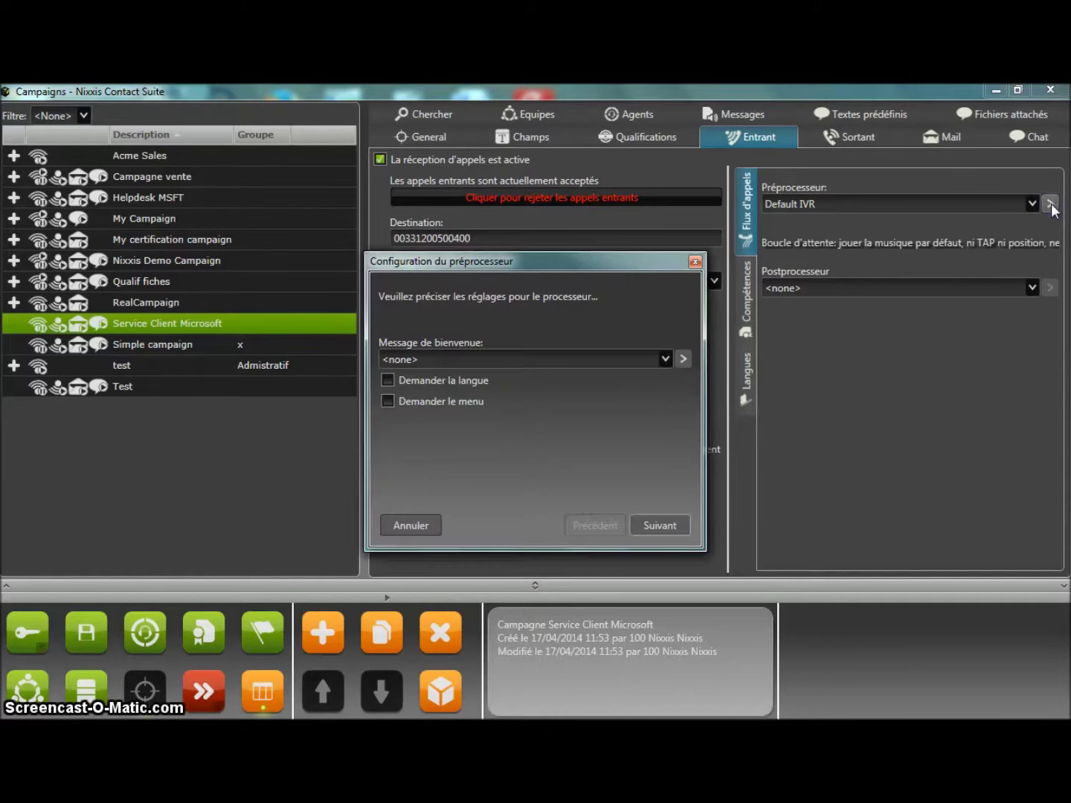
left_click(671, 357)
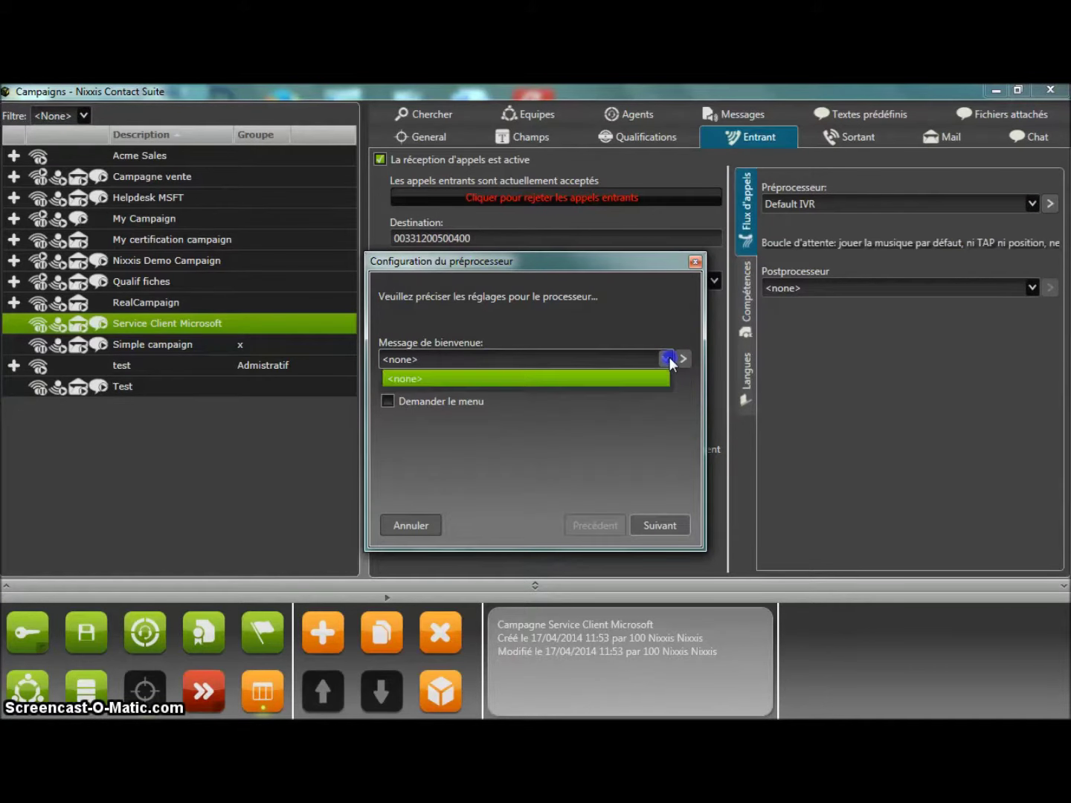
left_click(667, 358)
left_click(388, 380)
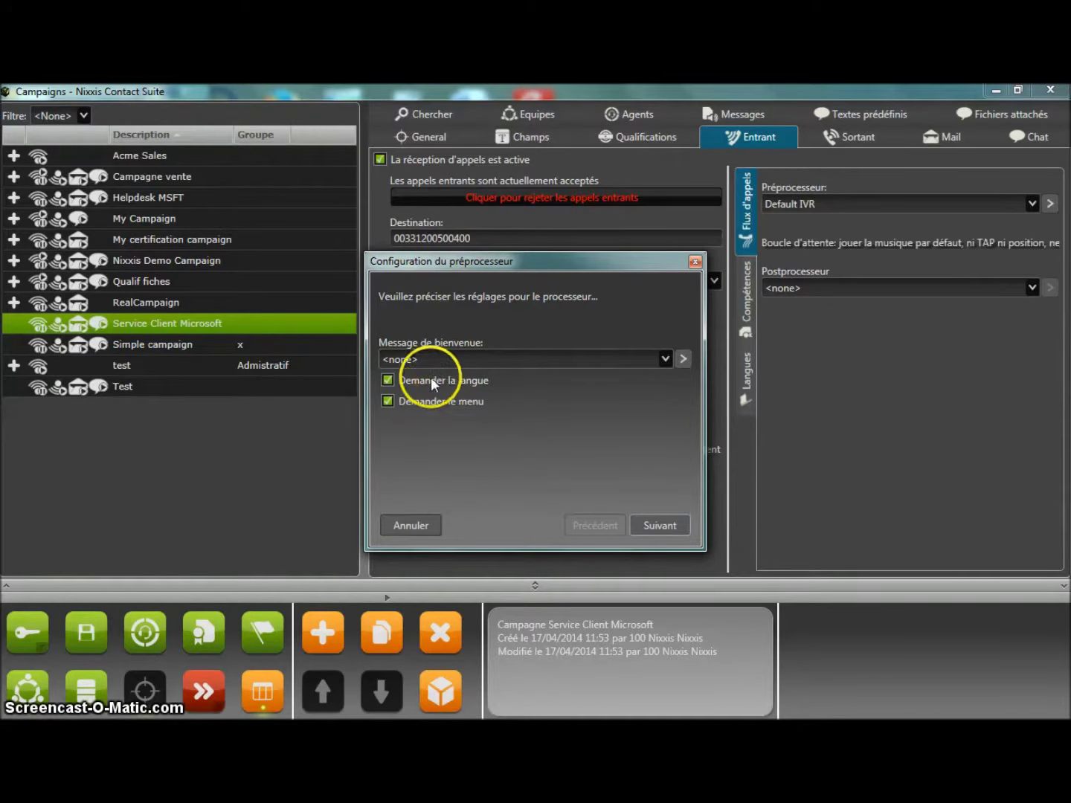
left_click(674, 523)
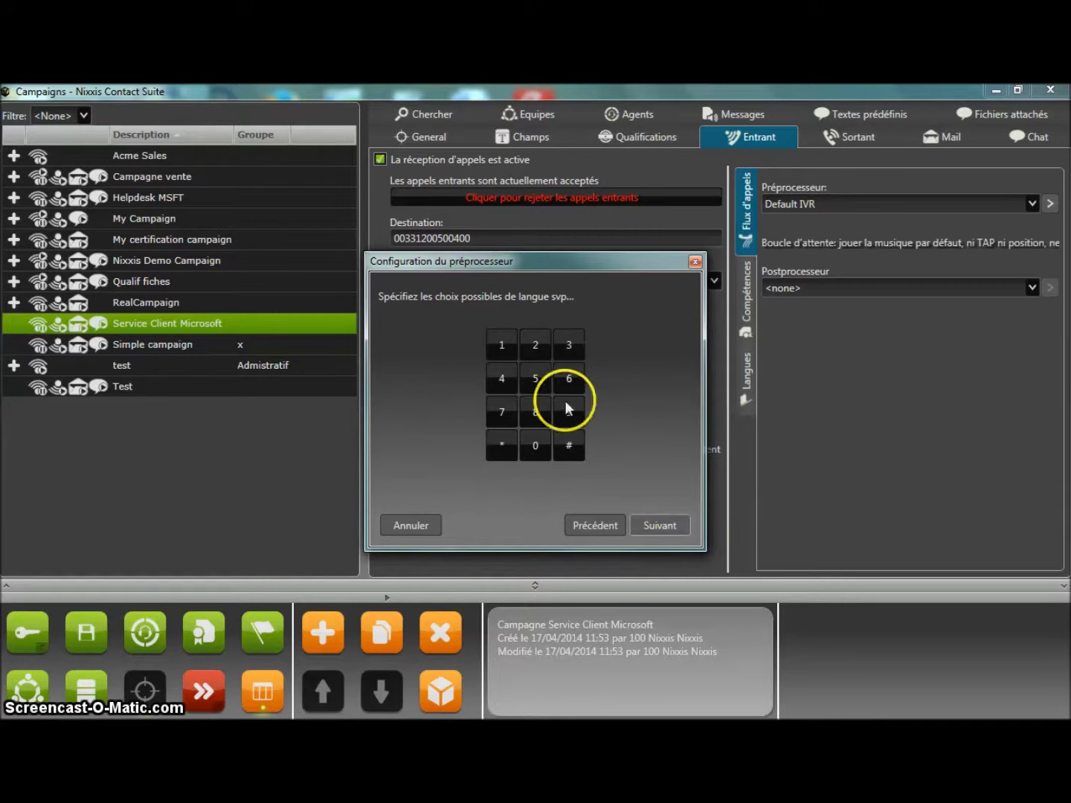
left_click(504, 346)
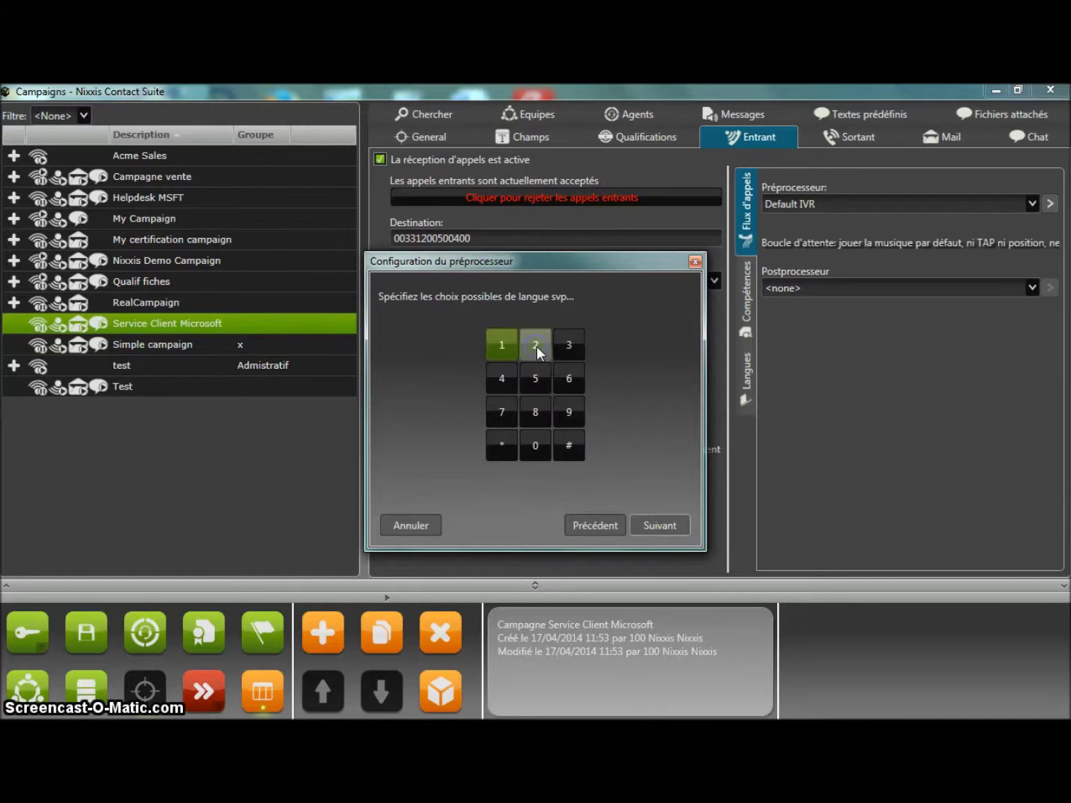
left_click(537, 345)
left_click(570, 346)
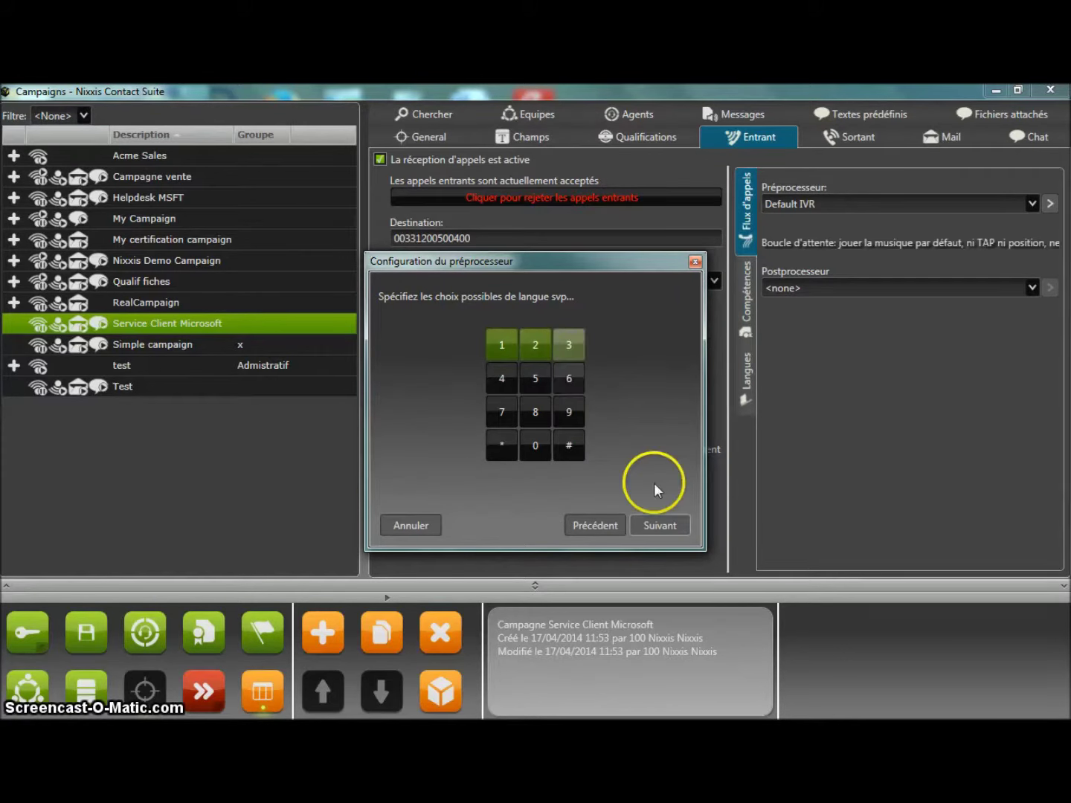
left_click(672, 523)
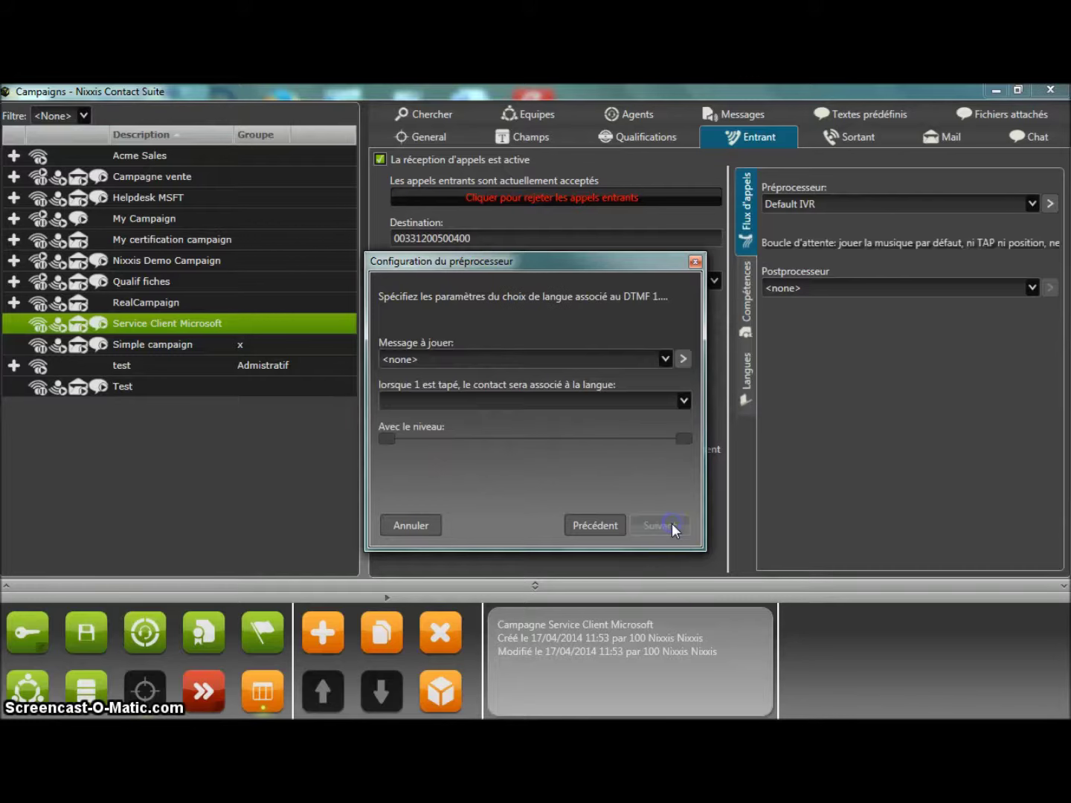
left_click(666, 360)
left_click(667, 361)
left_click(682, 402)
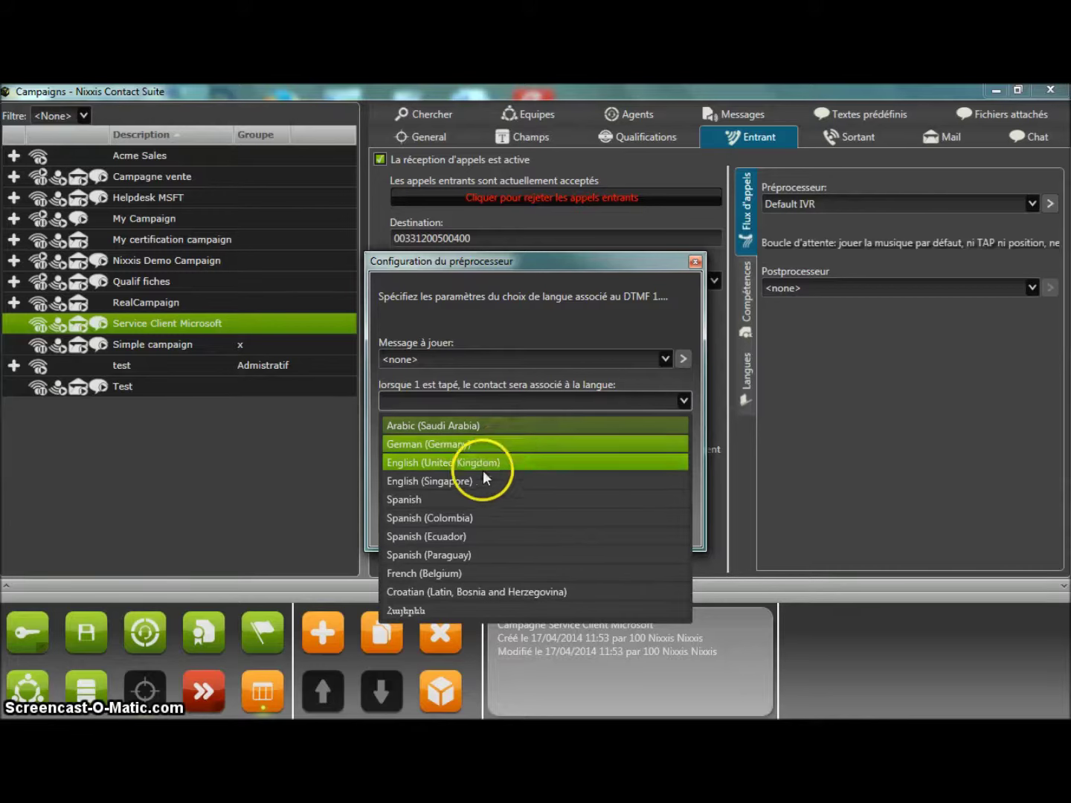
left_click(467, 509)
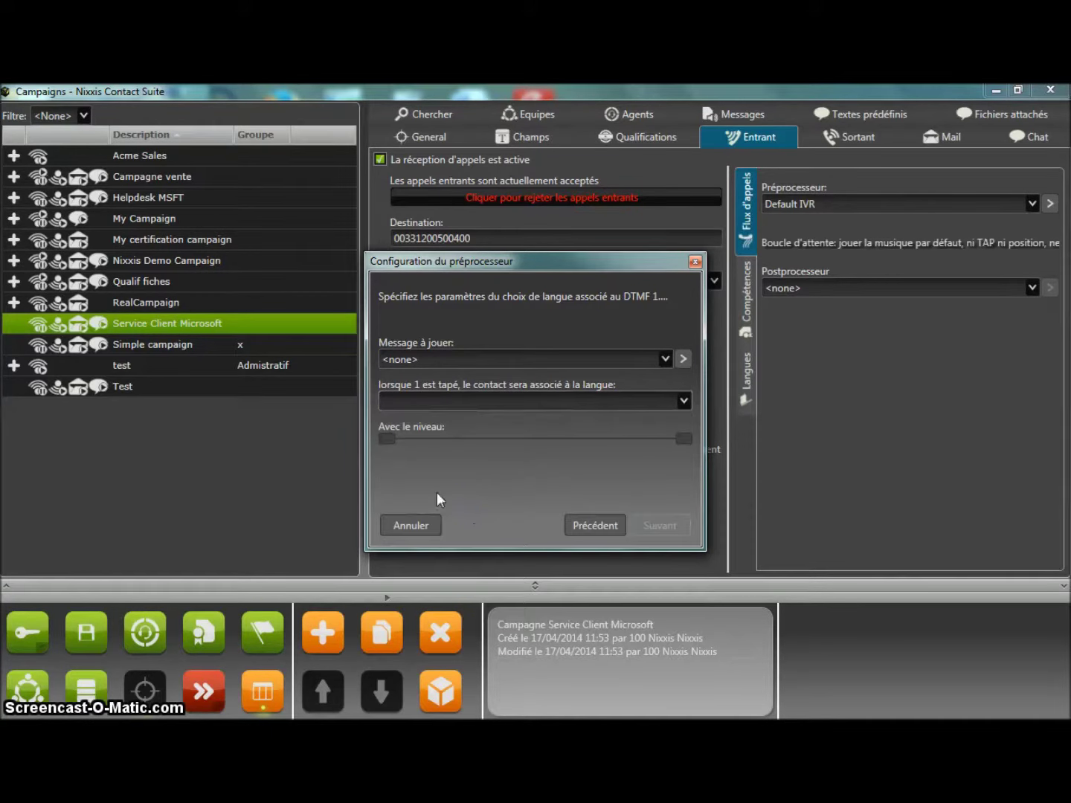
left_click(425, 403)
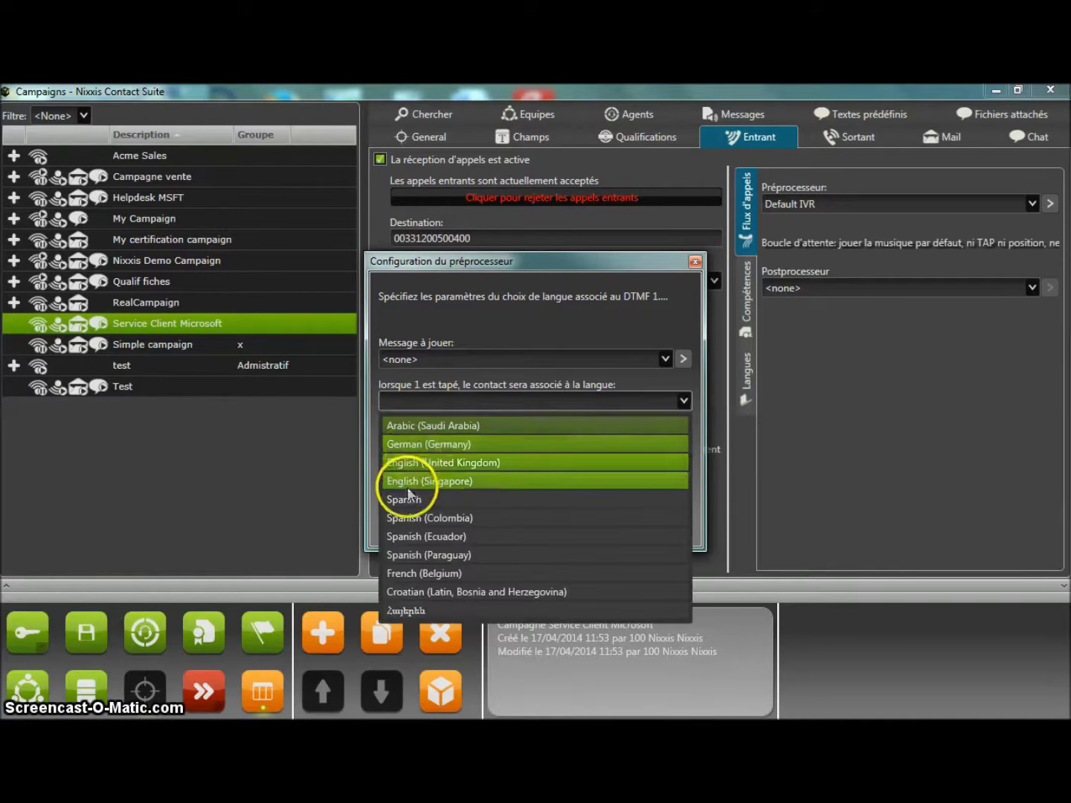
left_click(402, 496)
left_click_drag(391, 435, 433, 438)
left_click(647, 440)
left_click_drag(686, 437, 652, 444)
mouse_move(452, 439)
left_mouse_down()
mouse_move(421, 447)
mouse_move(443, 447)
left_mouse_up()
left_click(673, 405)
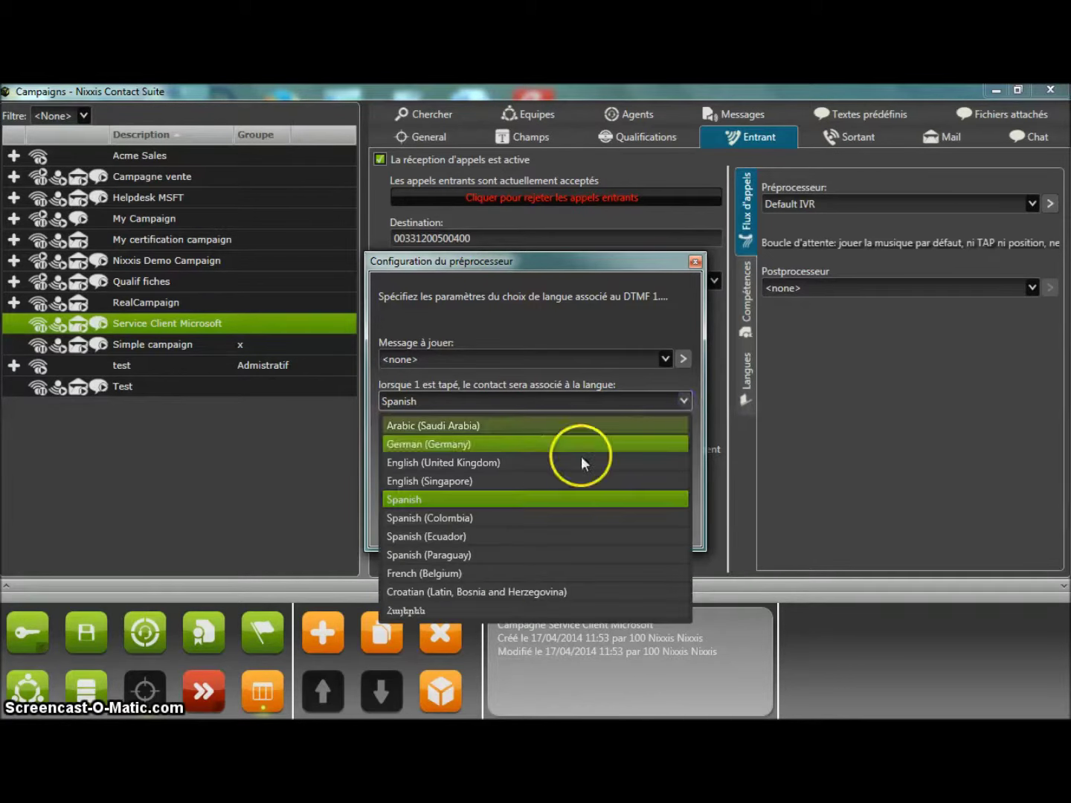
left_click(518, 575)
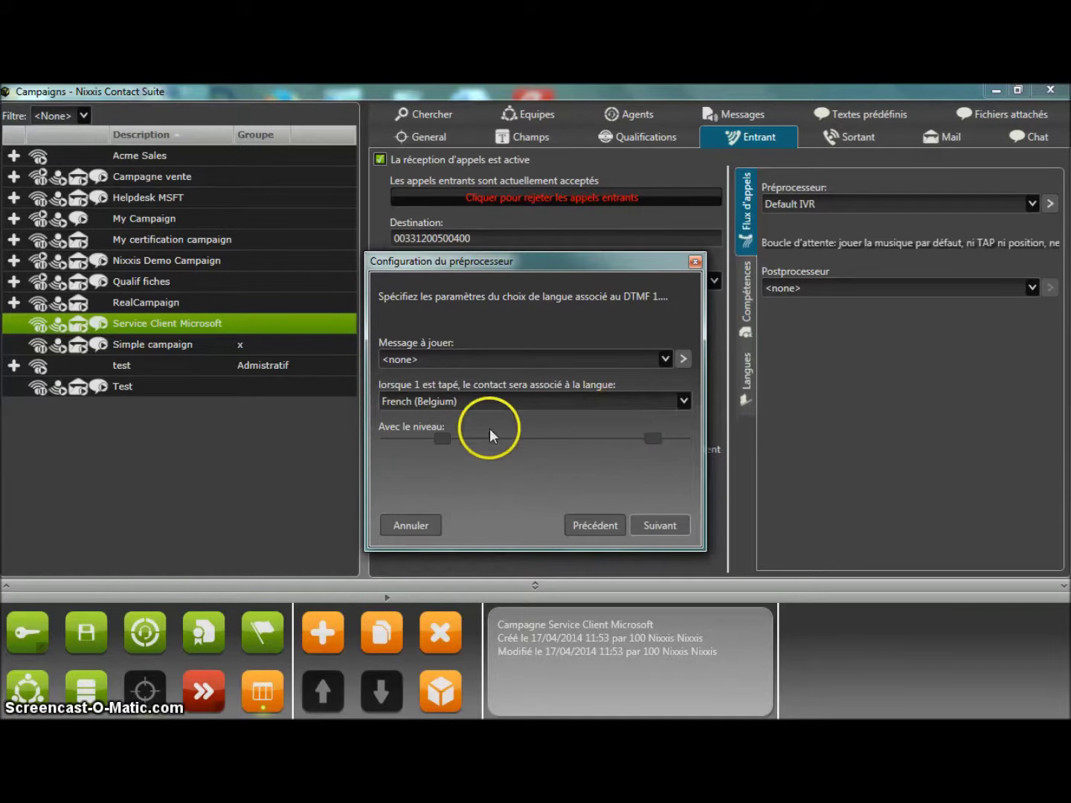
left_click(659, 526)
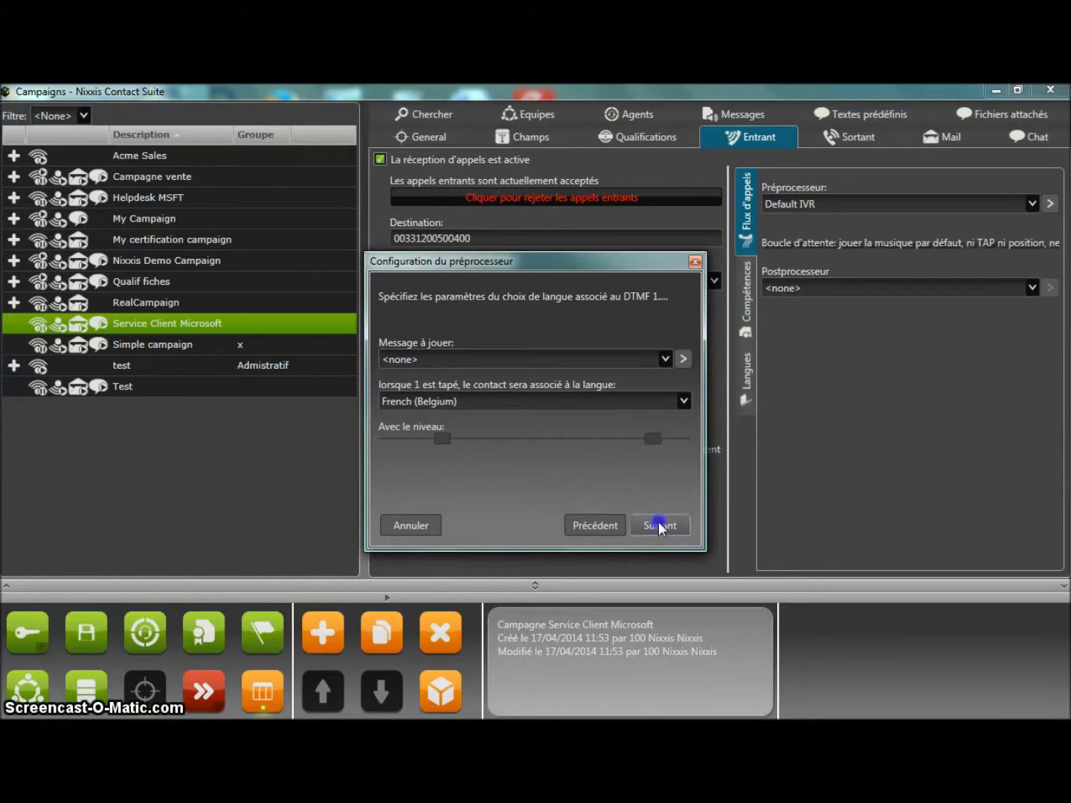
left_click_drag(390, 439, 450, 438)
left_click(635, 440)
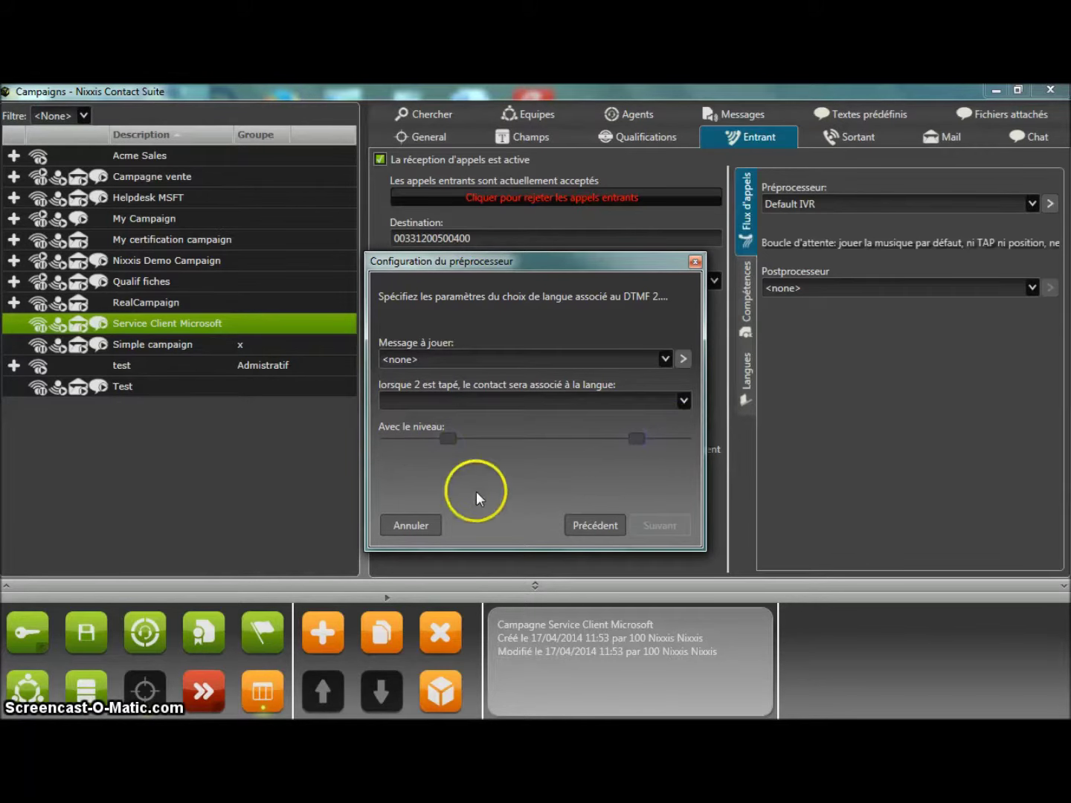
left_click(431, 521)
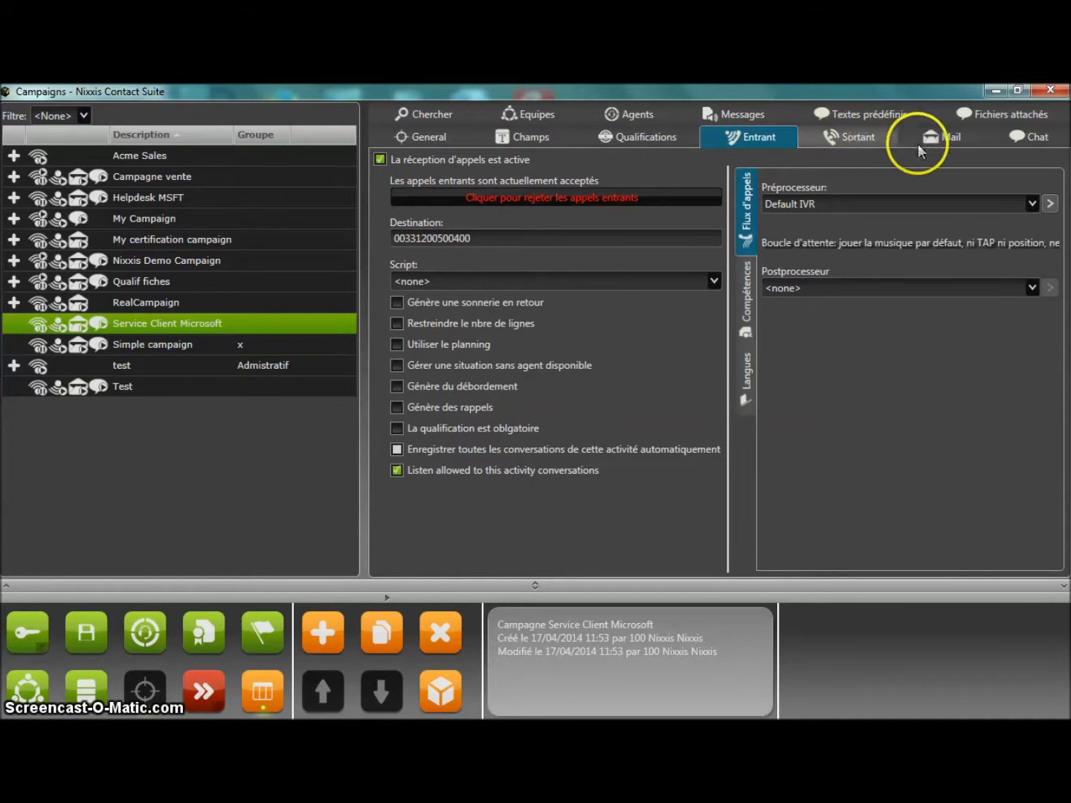
Show the campaign's General settings and decline the irreversible mode change.
left_click(434, 137)
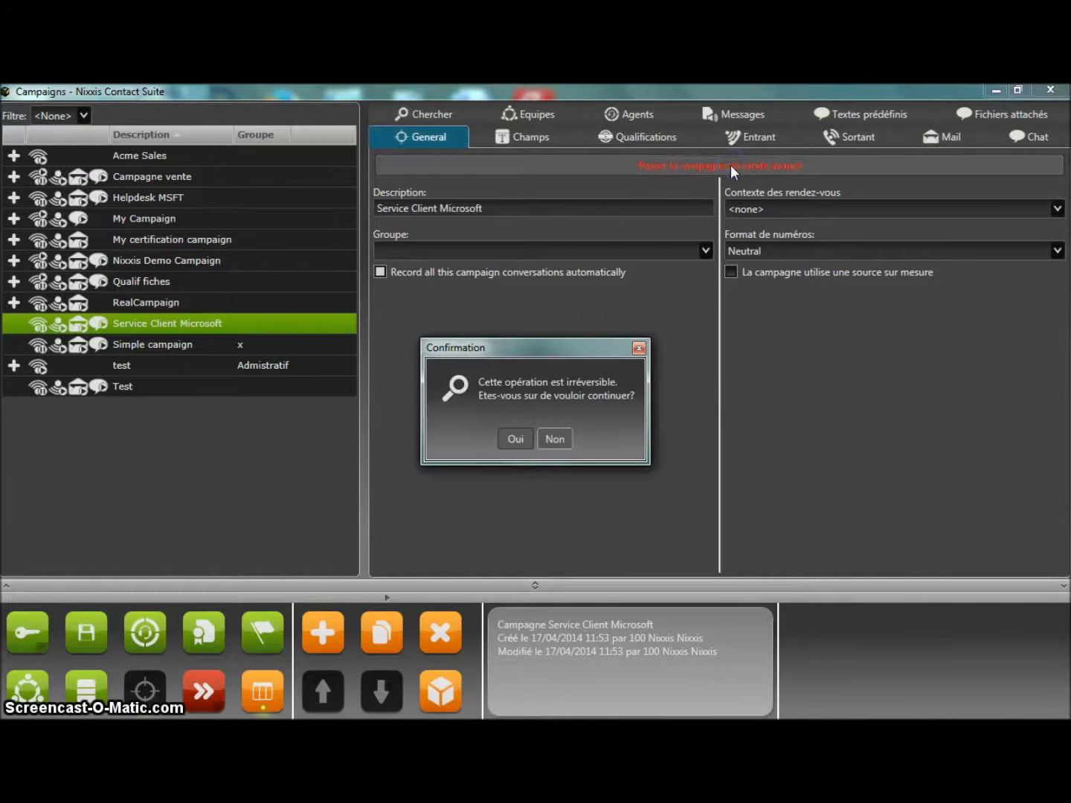
left_click(555, 438)
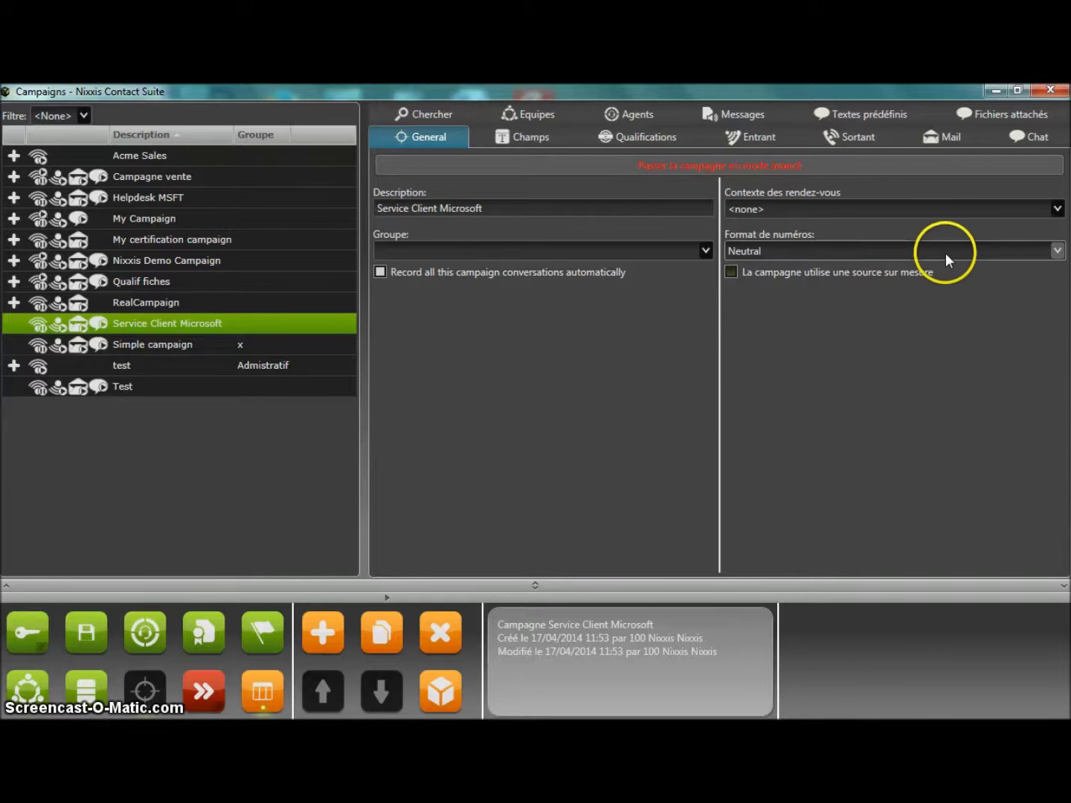
left_click(566, 381)
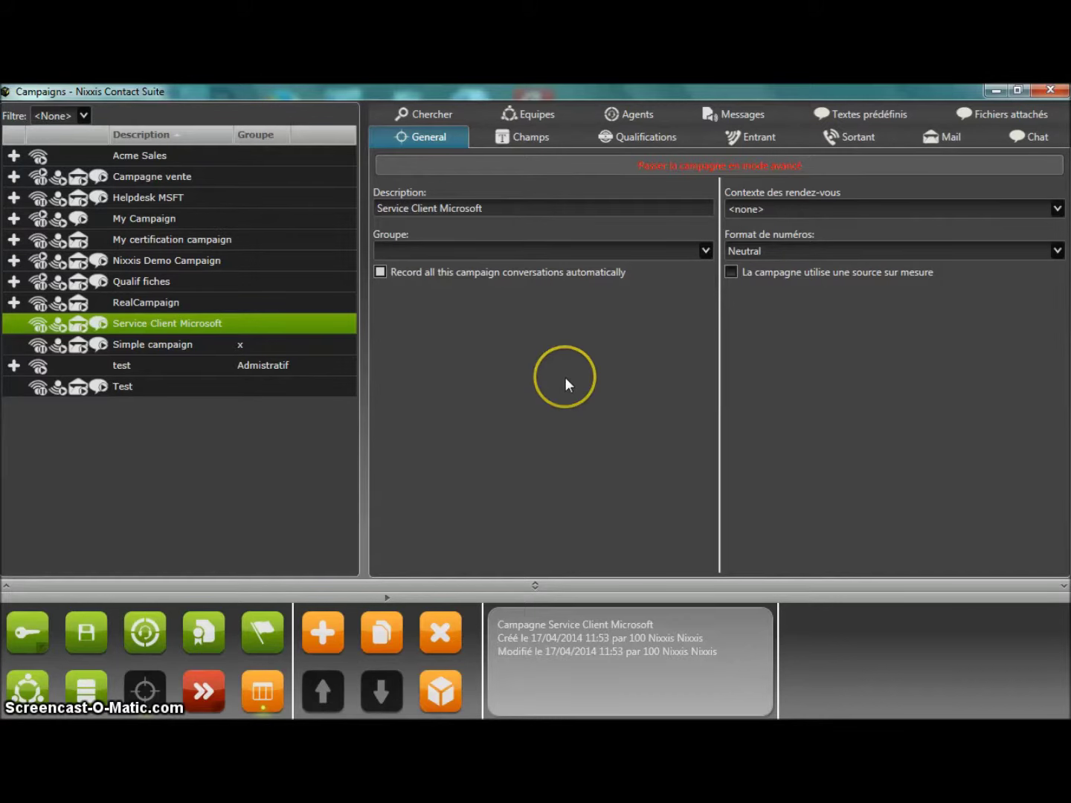